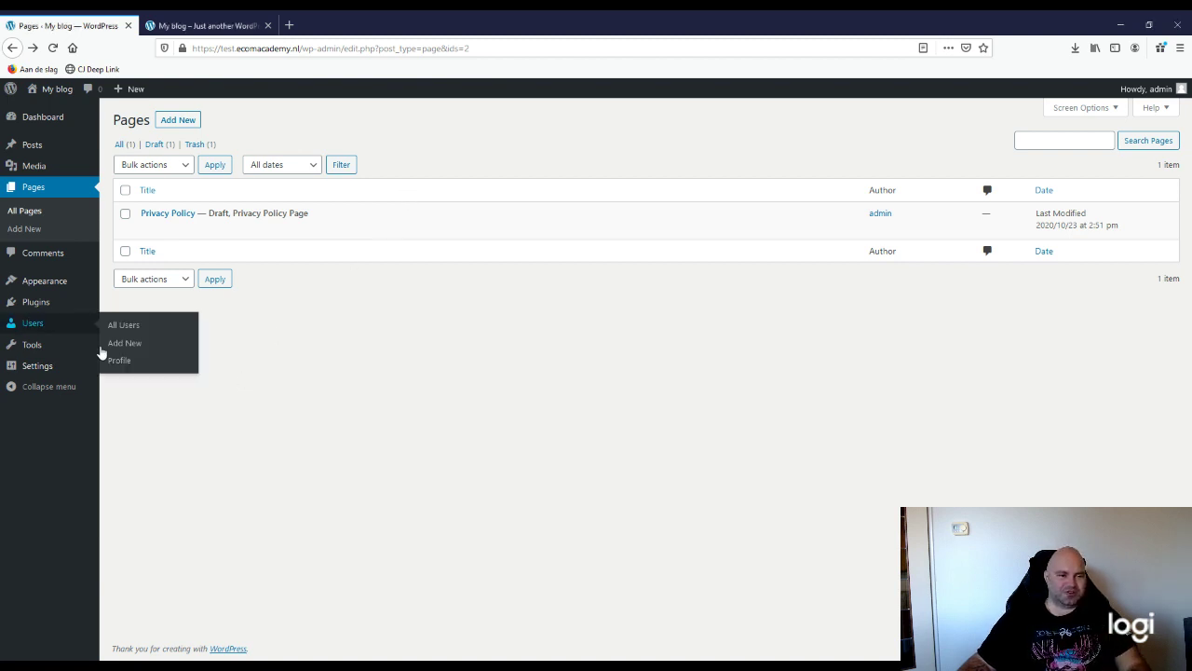
{"action": "mouse_move", "coordinate": [40, 305]}
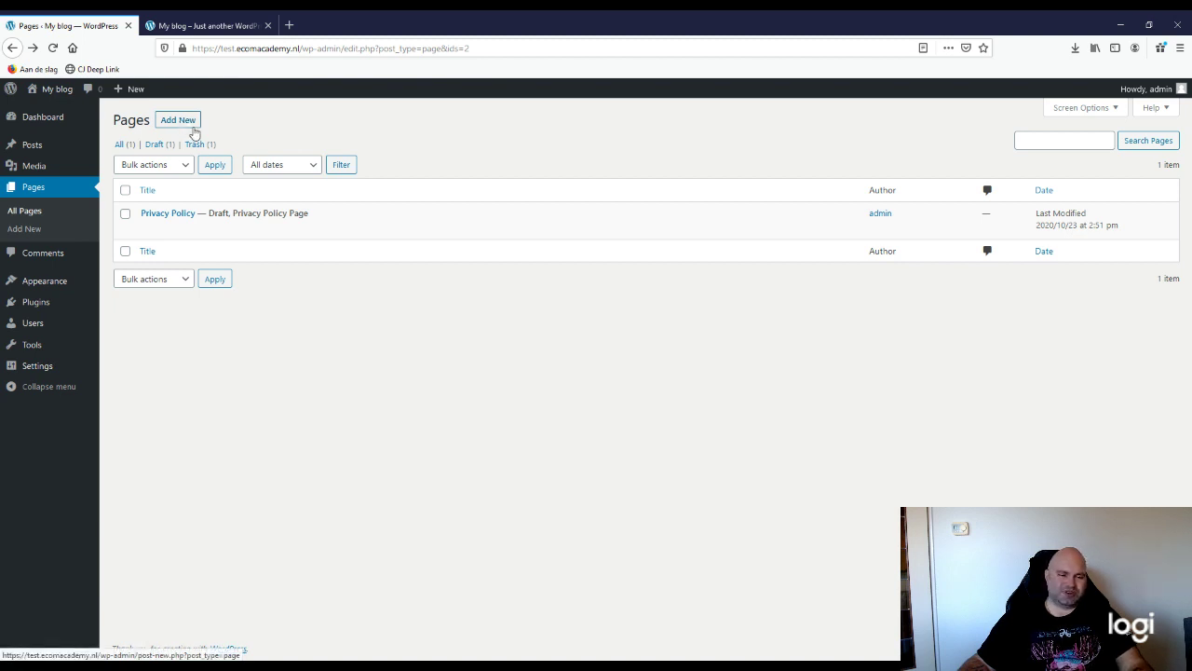
{"action": "left_click", "coordinate": [191, 121]}
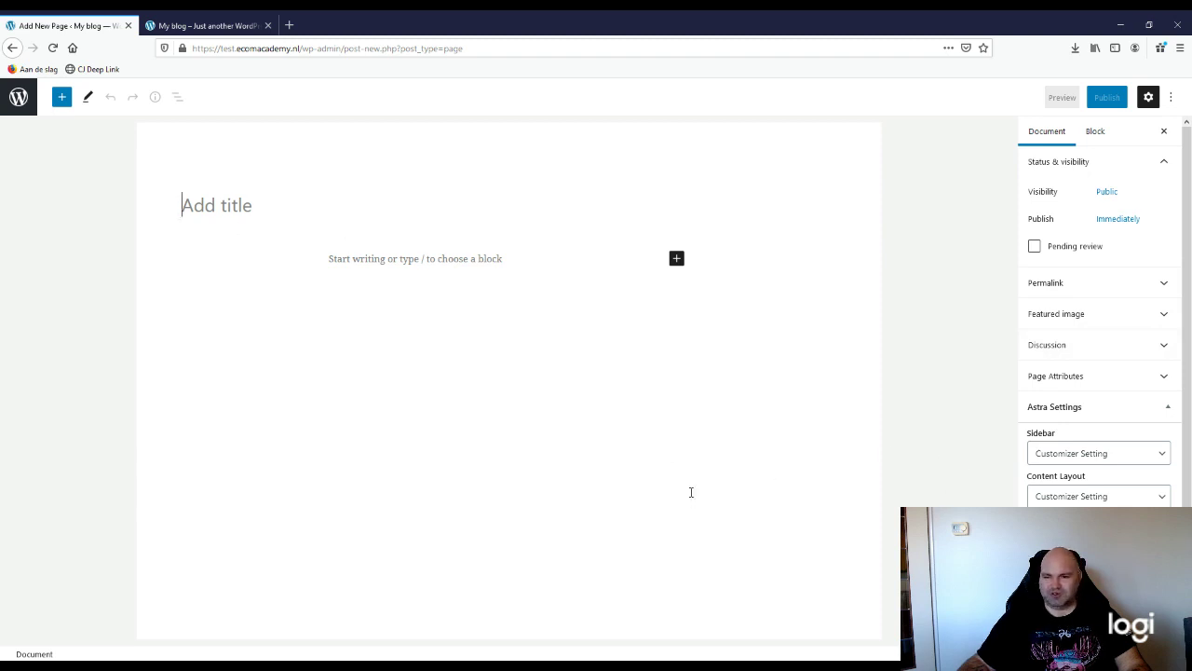
{"action": "left_click", "coordinate": [5, 99]}
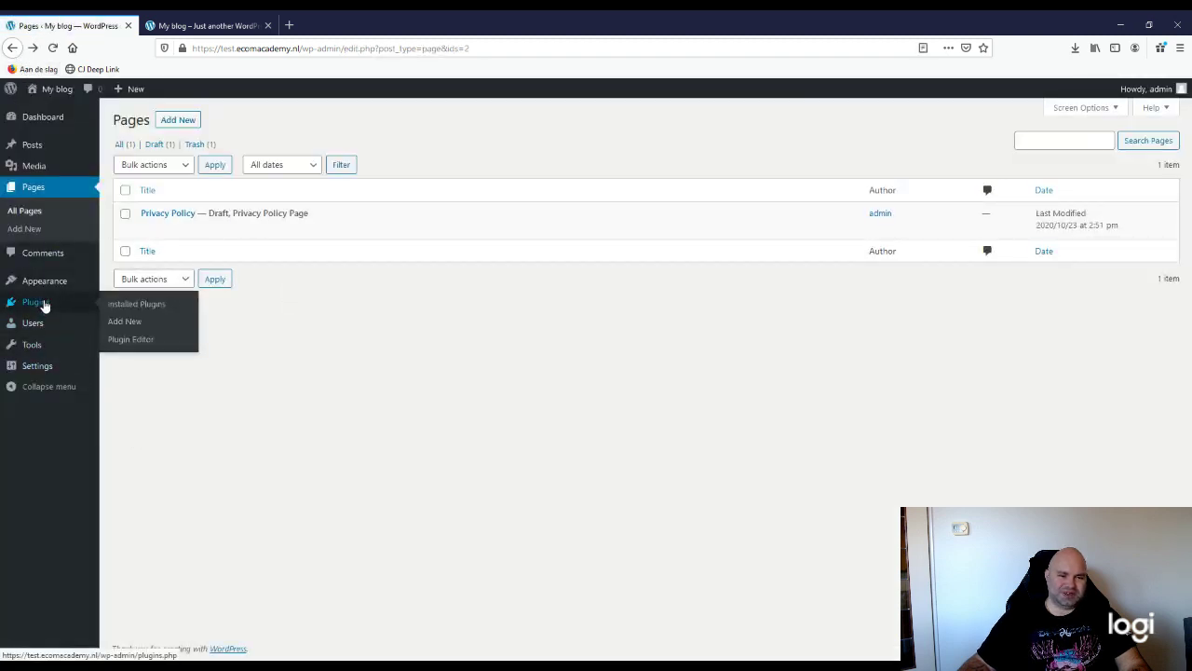
Step: Install the Classic Editor plugin from the featured plugins and activate it
{"action": "left_click", "coordinate": [125, 322]}
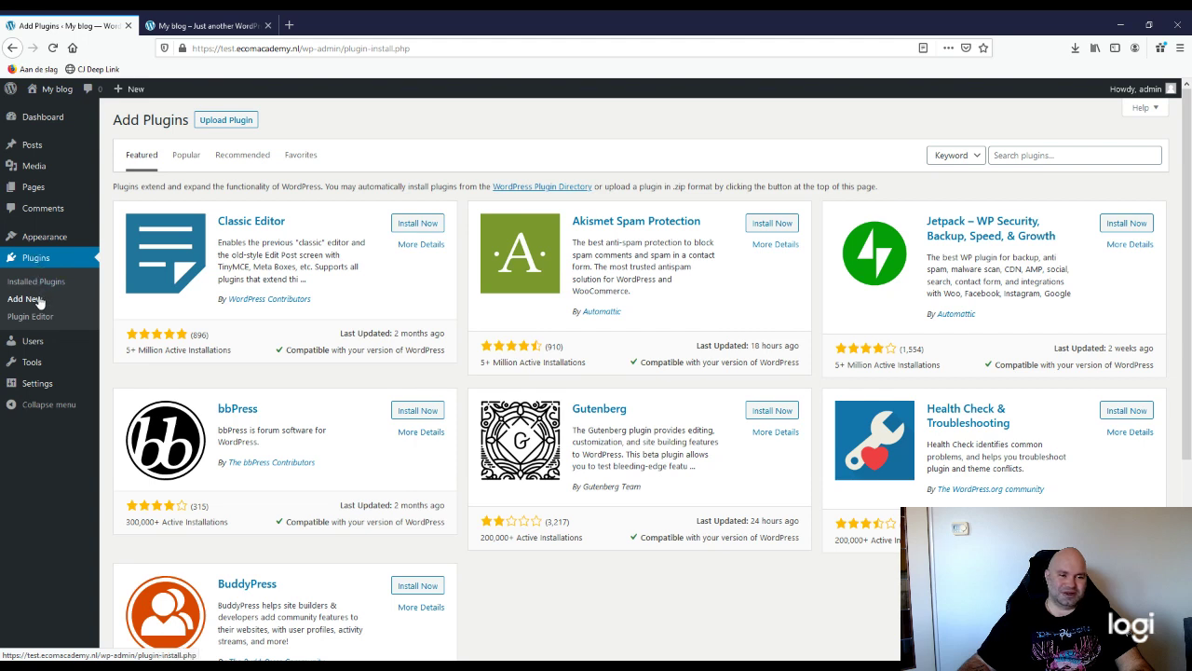
{"action": "left_click", "coordinate": [408, 226]}
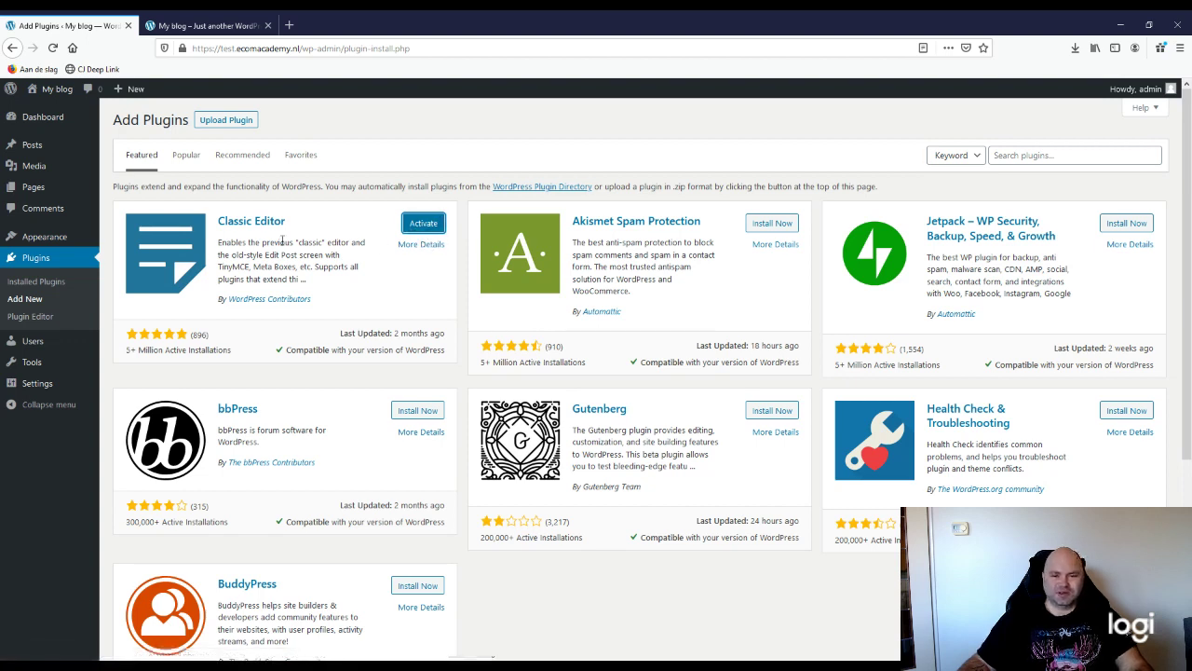
{"action": "left_click", "coordinate": [425, 230]}
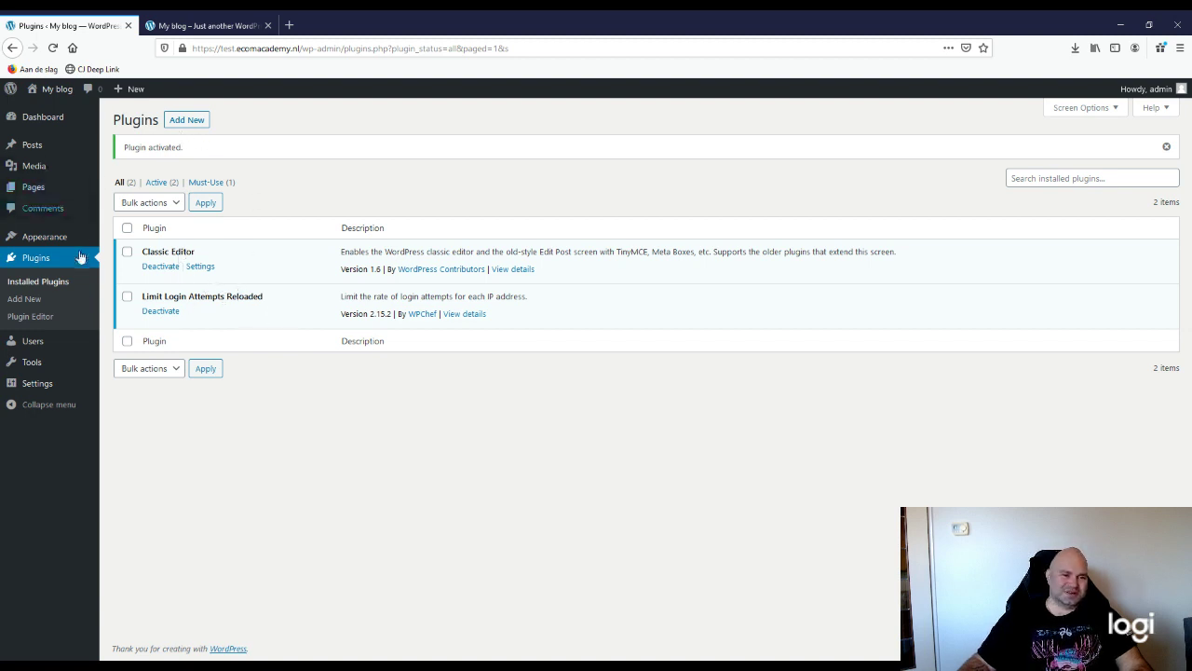
Step: Start a new page and title it "Home", leaving the content empty
{"action": "mouse_move", "coordinate": [34, 189]}
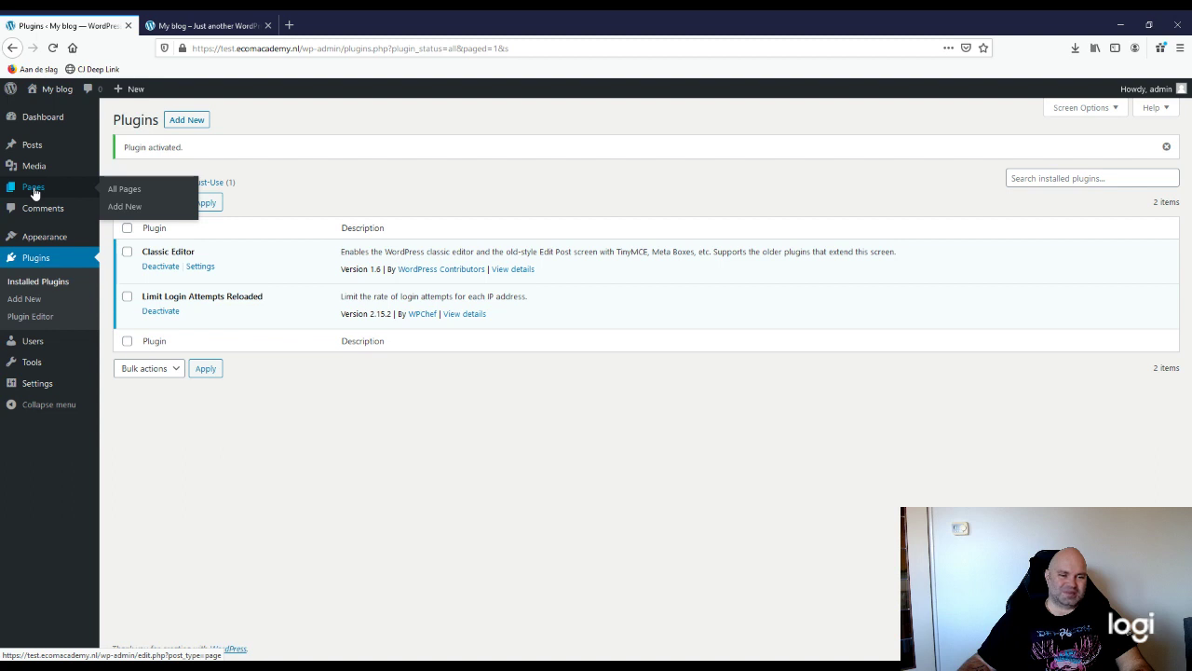
{"action": "left_click", "coordinate": [121, 208]}
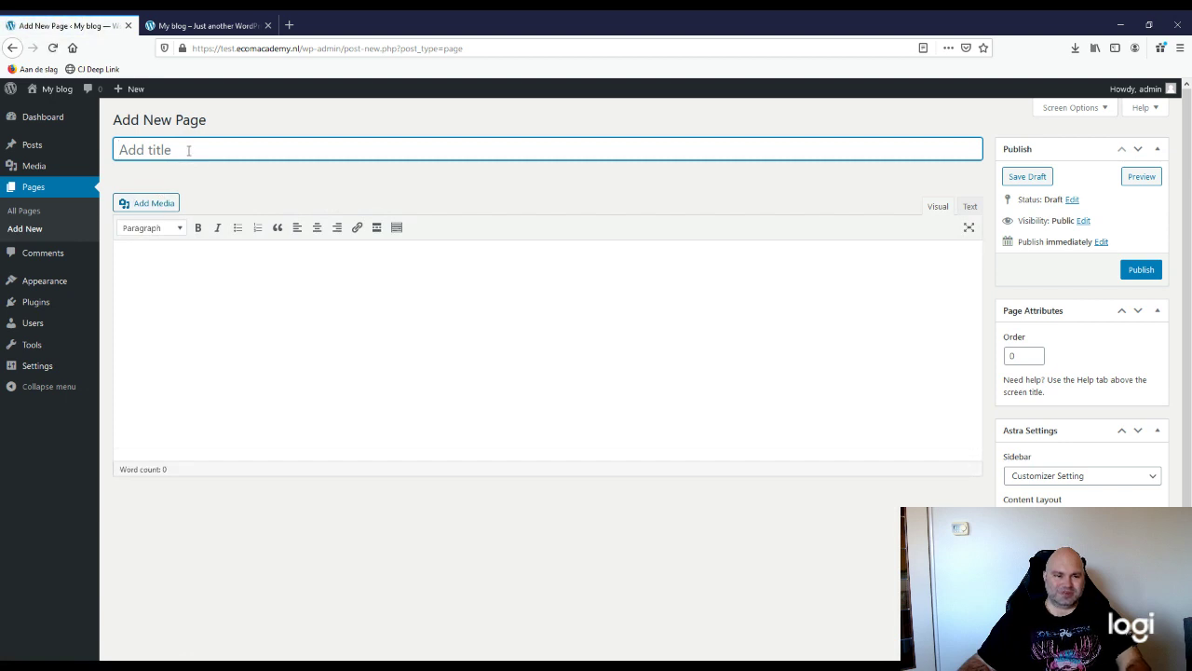
{"action": "type", "text": "Home"}
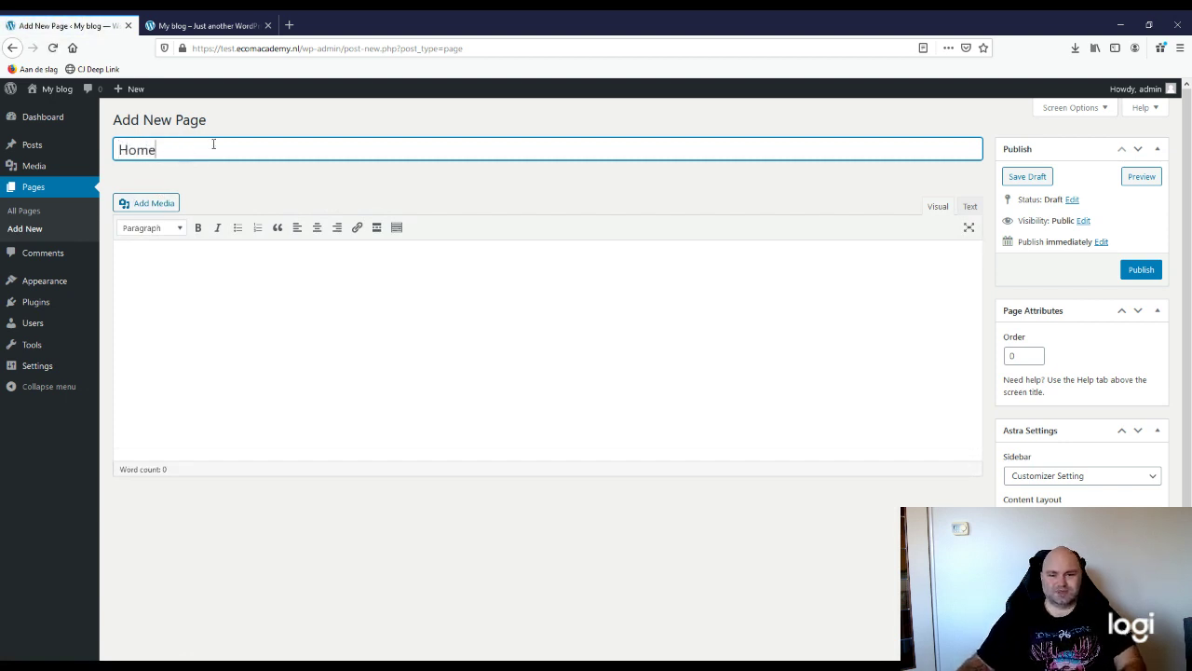
{"action": "left_click", "coordinate": [363, 317]}
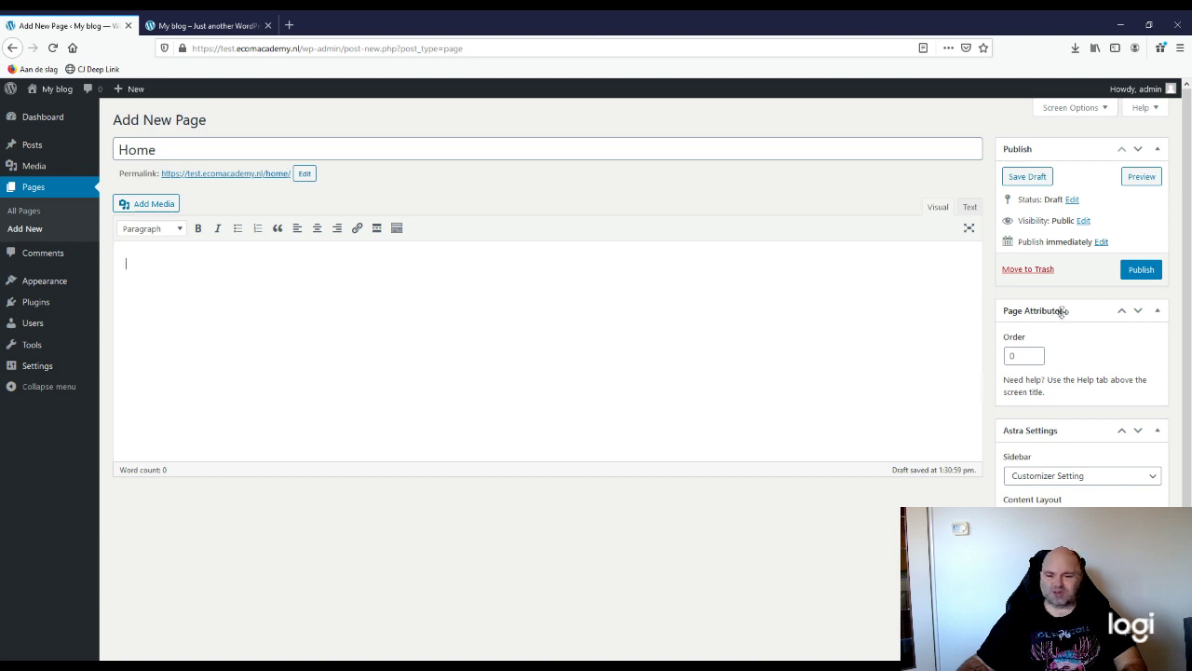
Step: Disable the title and breadcrumb sections in the Home page's Astra settings and publish the page
{"action": "scroll", "coordinate": [596, 373], "scroll_direction": "down", "scroll_amount": 1}
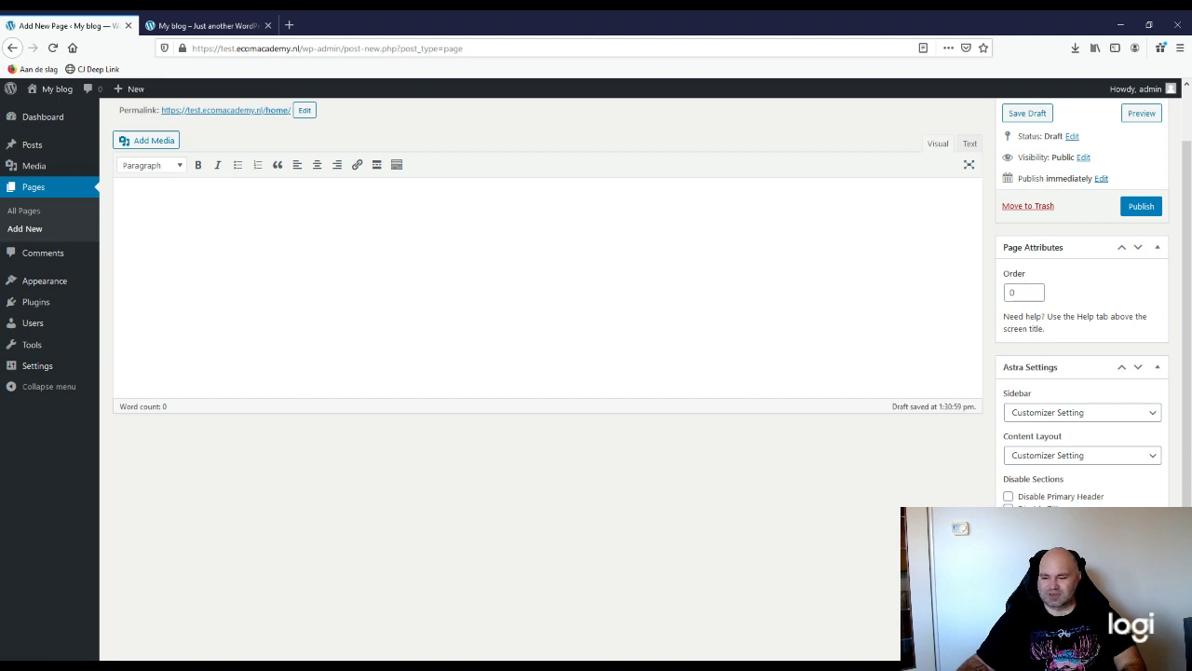
{"action": "scroll", "coordinate": [1033, 494], "scroll_direction": "down", "scroll_amount": 1}
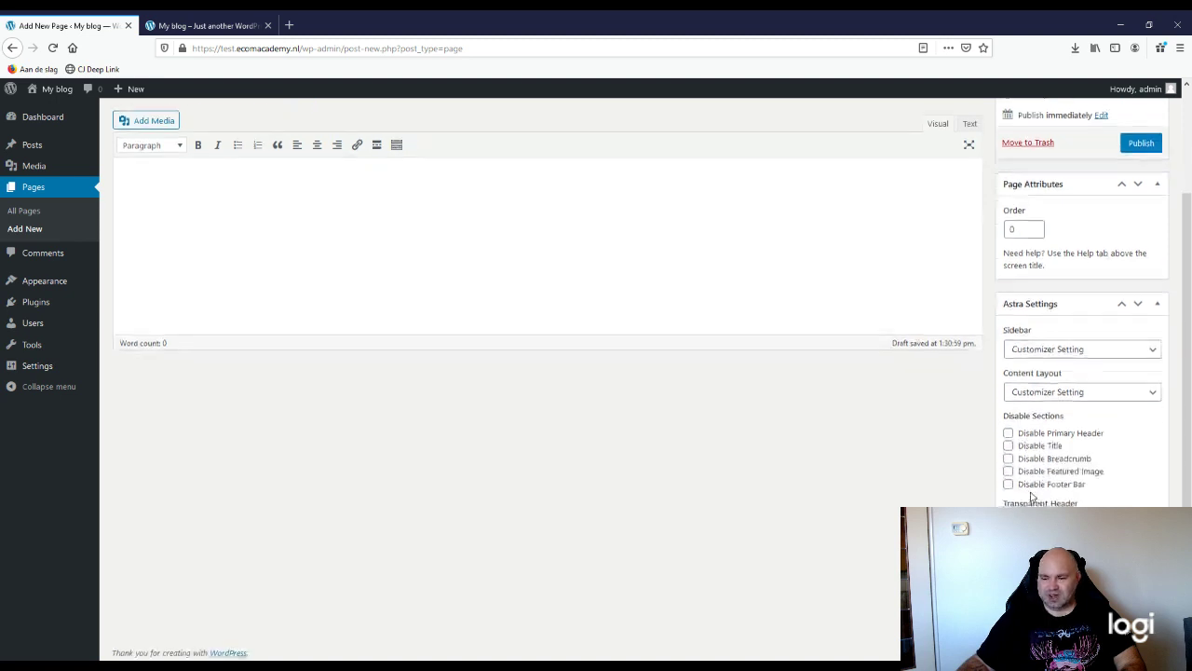
{"action": "left_click", "coordinate": [1029, 447]}
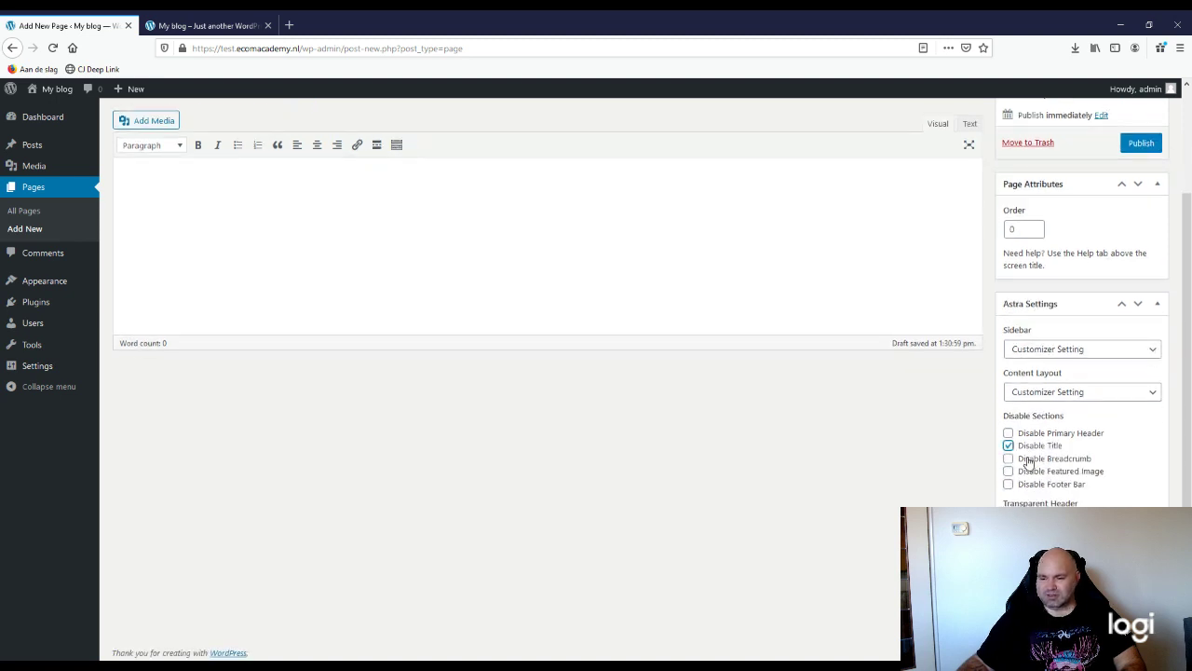
{"action": "left_click", "coordinate": [1028, 463]}
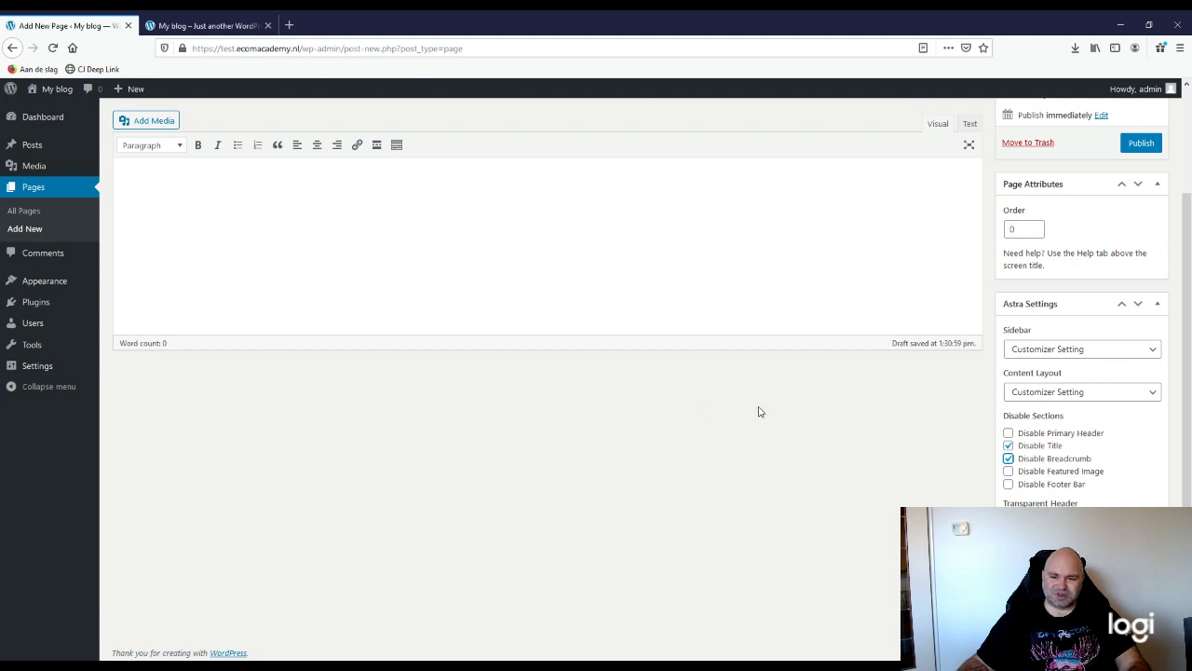
{"action": "scroll", "coordinate": [875, 517], "scroll_direction": "up", "scroll_amount": 1}
{"action": "scroll", "coordinate": [1053, 425], "scroll_direction": "up", "scroll_amount": 1}
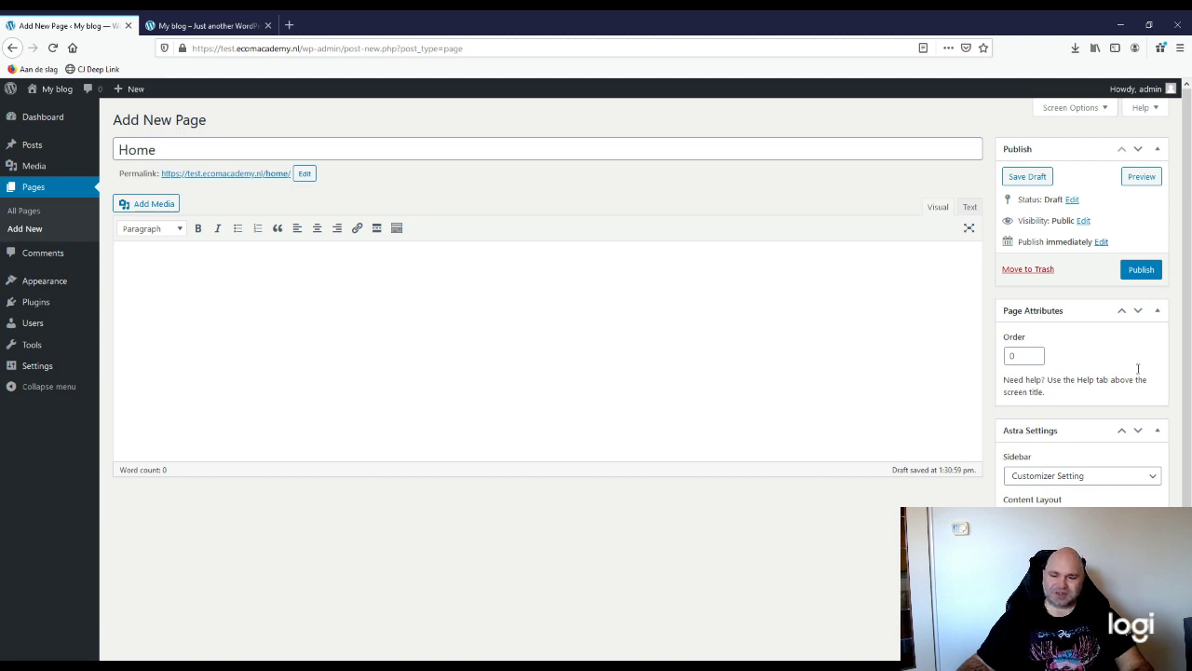
{"action": "left_click", "coordinate": [1139, 272]}
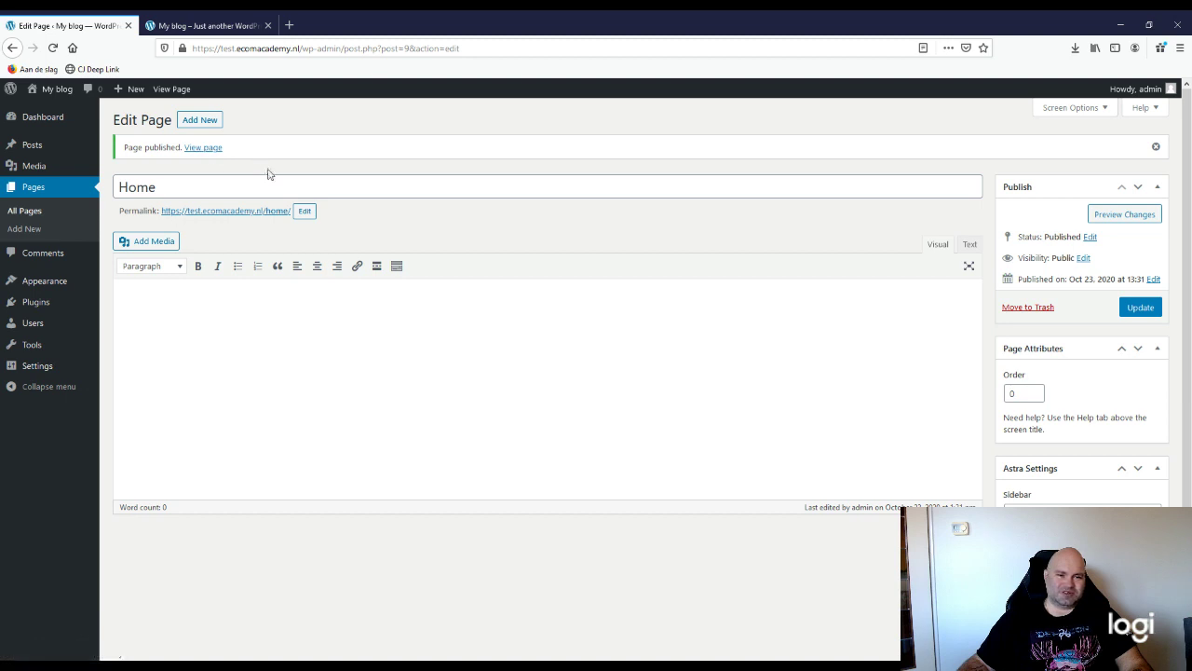
Step: View the published Home page on the live site and compare it with the blog's front page
{"action": "left_click", "coordinate": [202, 148]}
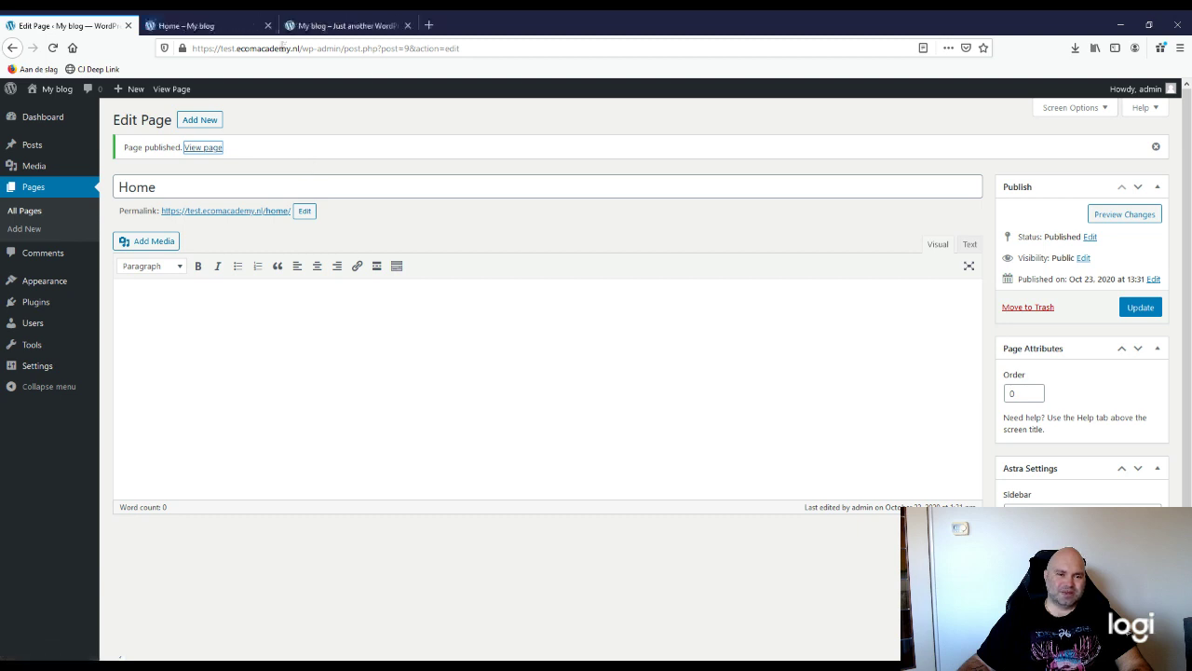
{"action": "left_click", "coordinate": [220, 31]}
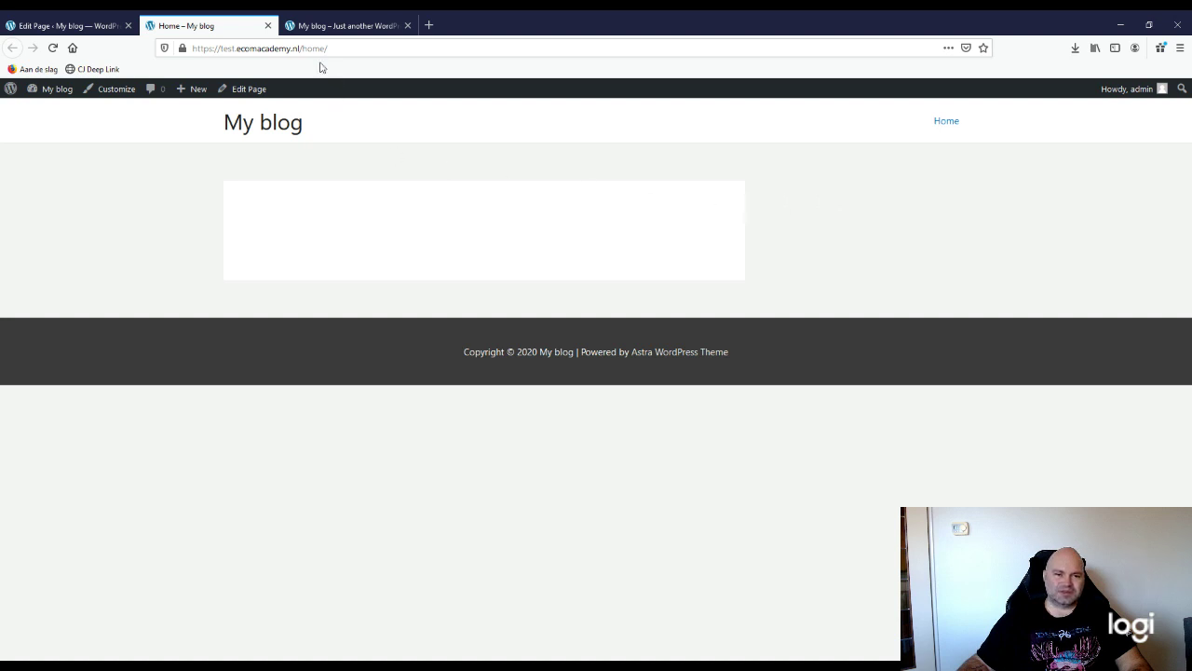
{"action": "left_click", "coordinate": [263, 133]}
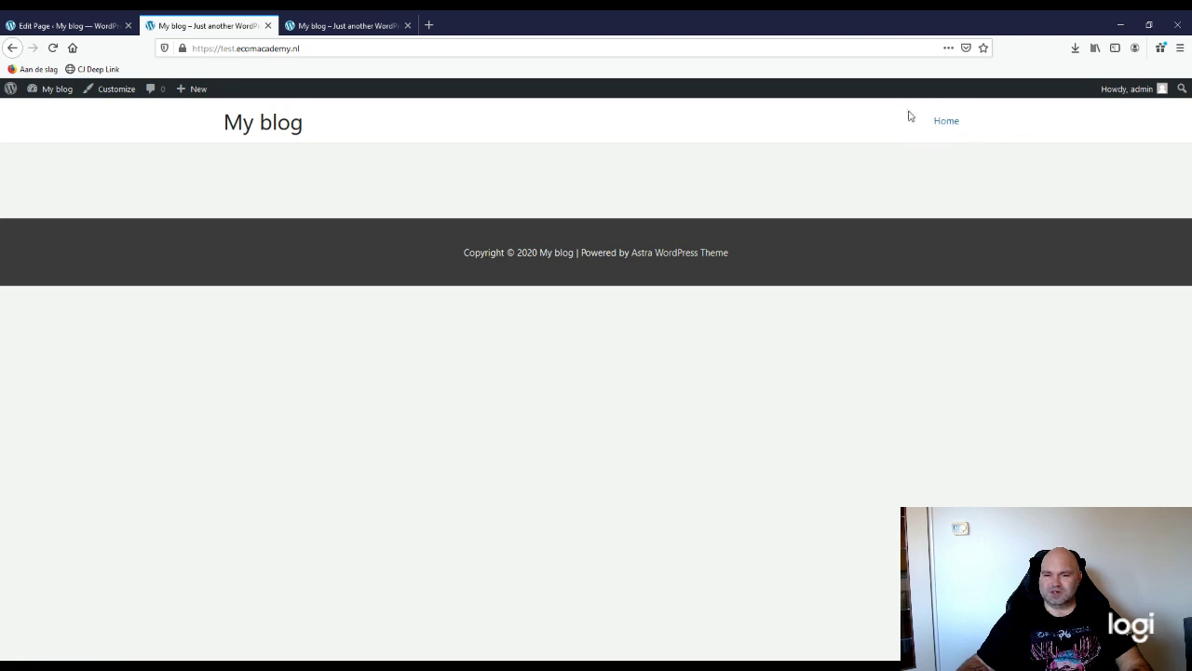
{"action": "left_click", "coordinate": [952, 124]}
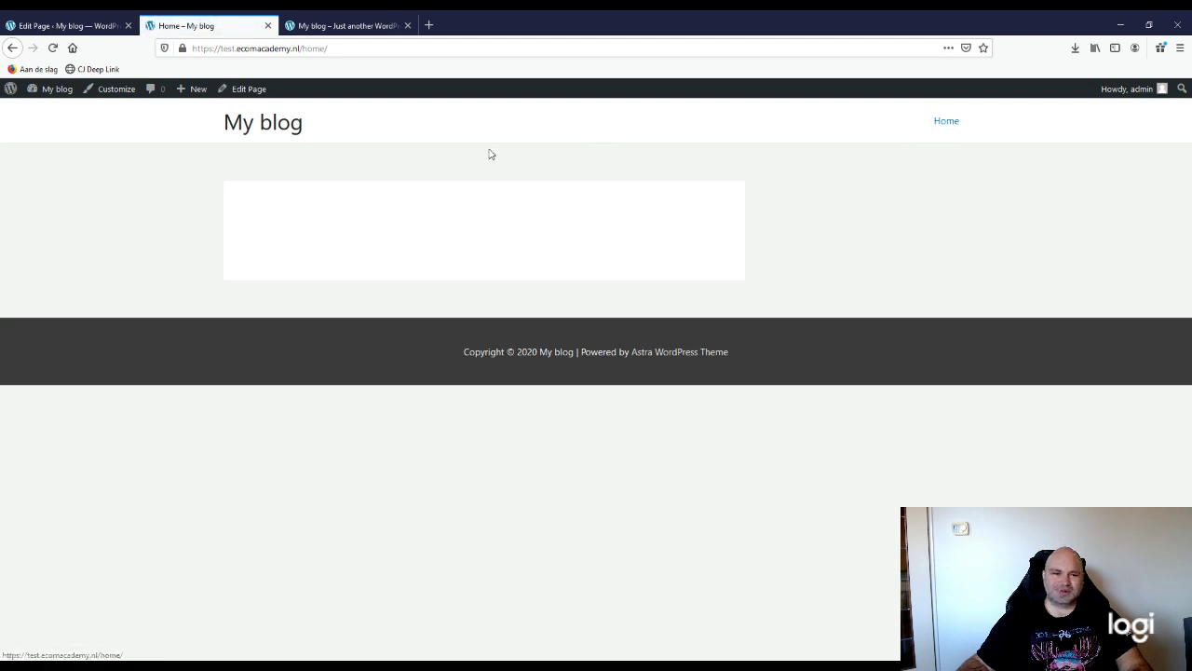
Step: Return to the page editor and create and publish a new page titled "Blog"
{"action": "left_click", "coordinate": [93, 26]}
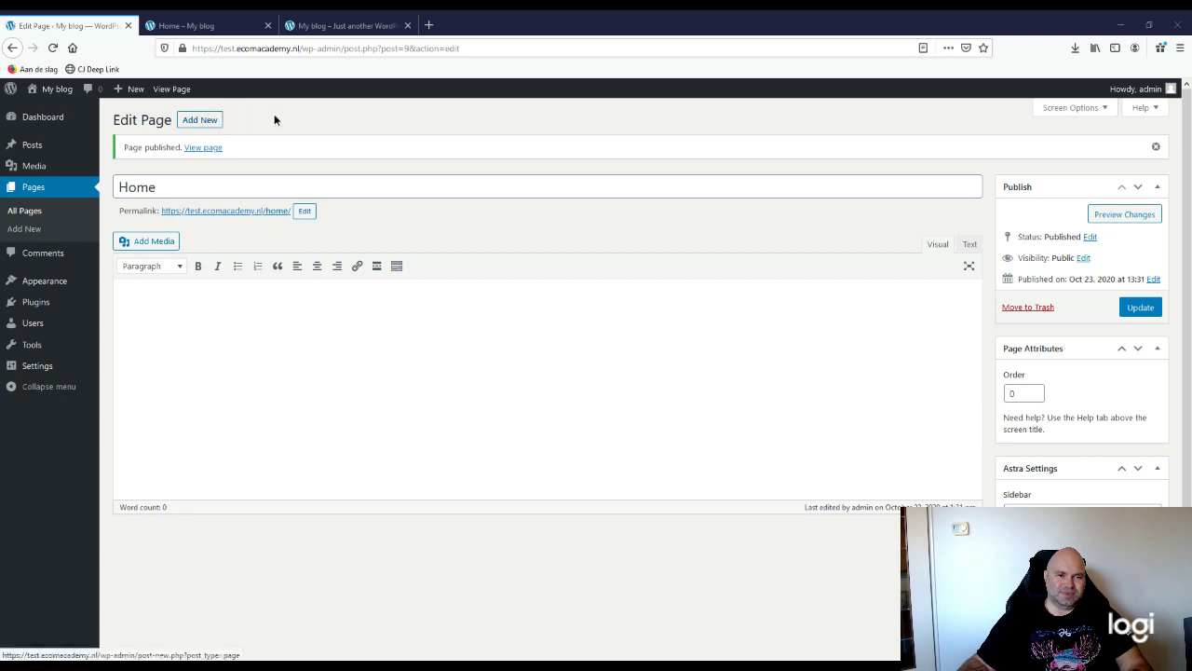
{"action": "left_click", "coordinate": [200, 121]}
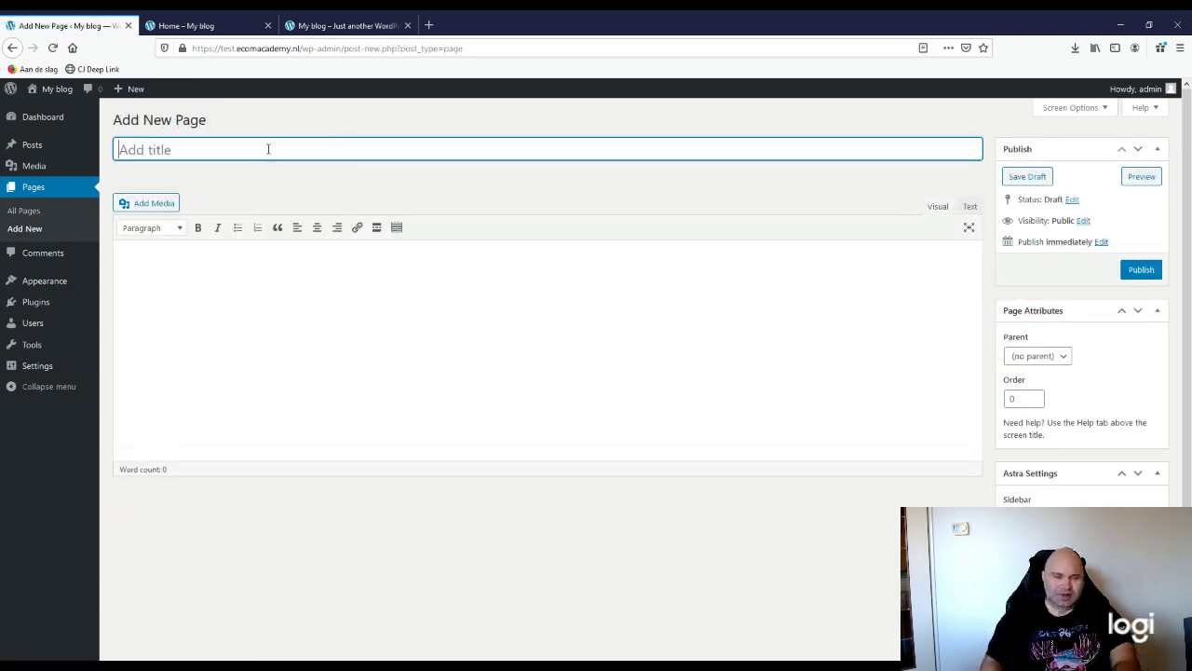
{"action": "type", "text": "Blog"}
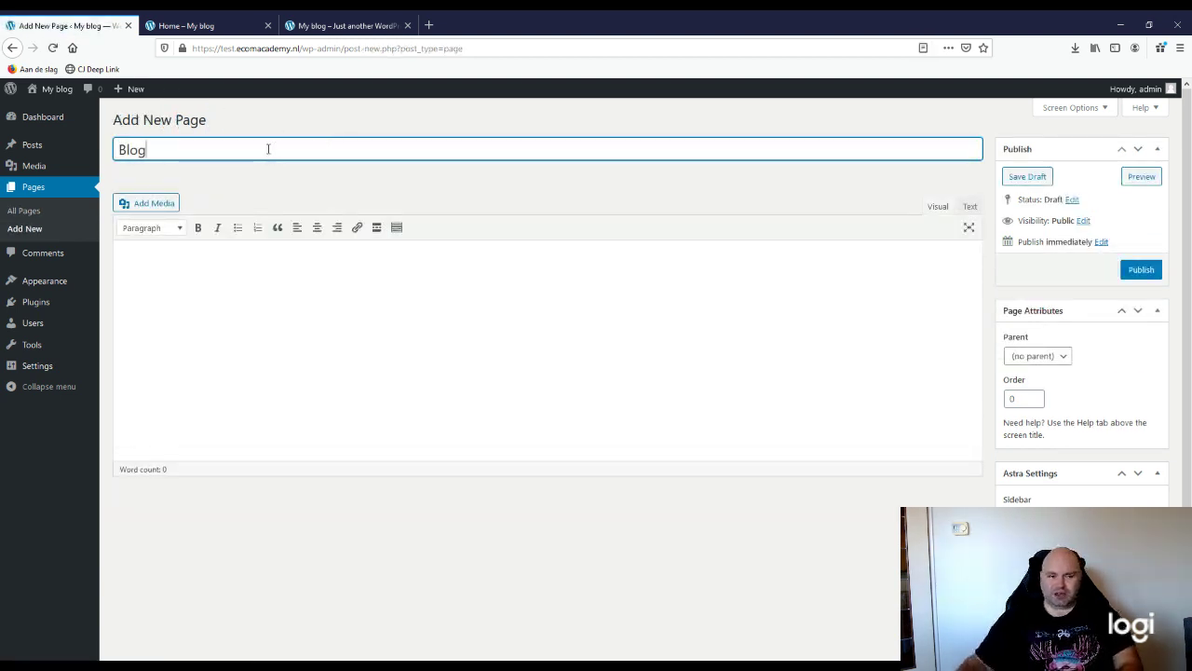
{"action": "scroll", "coordinate": [704, 434], "scroll_direction": "down", "scroll_amount": 1}
{"action": "scroll", "coordinate": [708, 434], "scroll_direction": "down", "scroll_amount": 1}
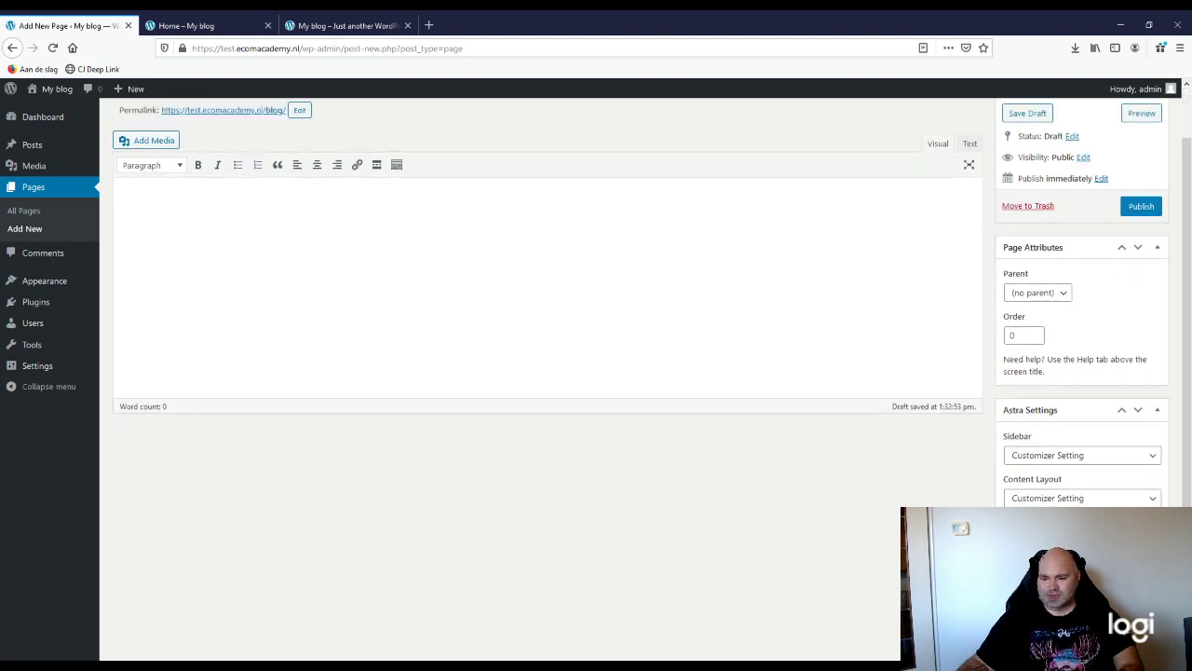
{"action": "scroll", "coordinate": [860, 487], "scroll_direction": "up", "scroll_amount": 2}
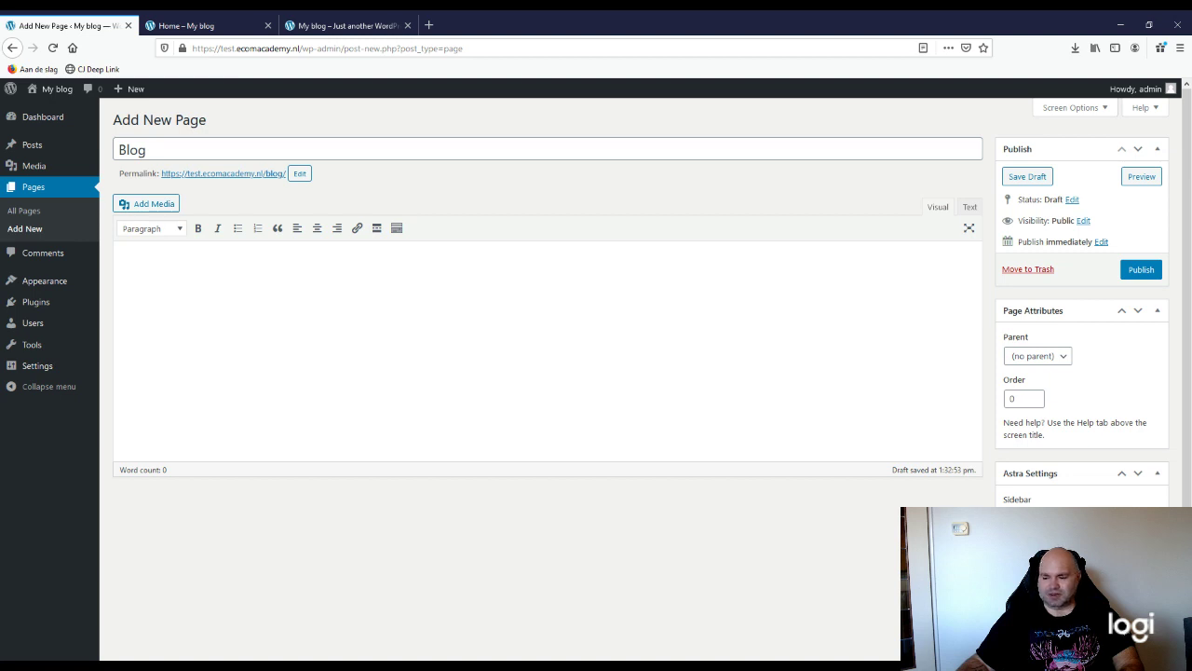
{"action": "left_click", "coordinate": [1142, 270]}
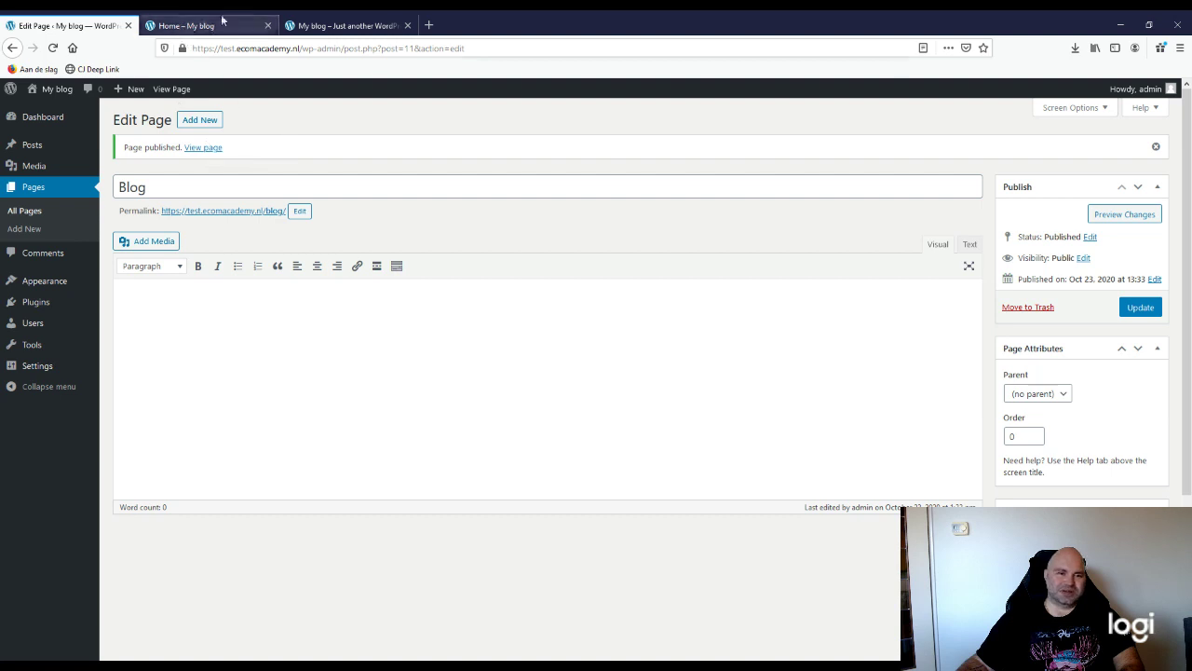
Step: Check the live site's front page and its navigation links, and return to the page editor
{"action": "left_click", "coordinate": [194, 26]}
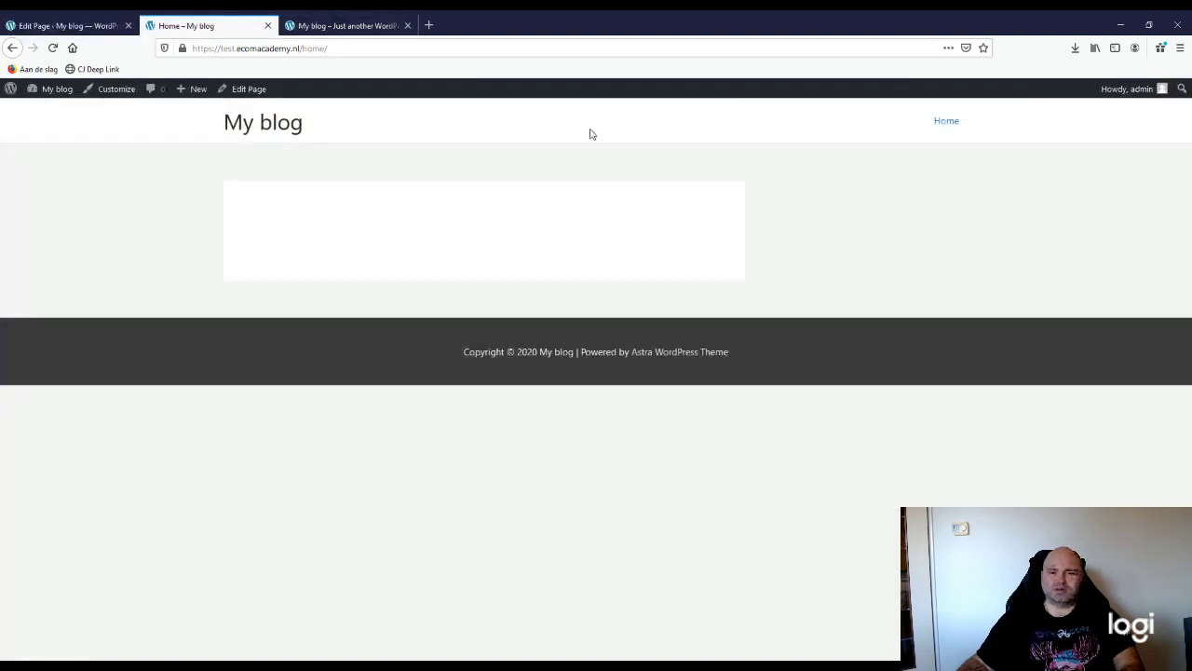
{"action": "left_click", "coordinate": [259, 129]}
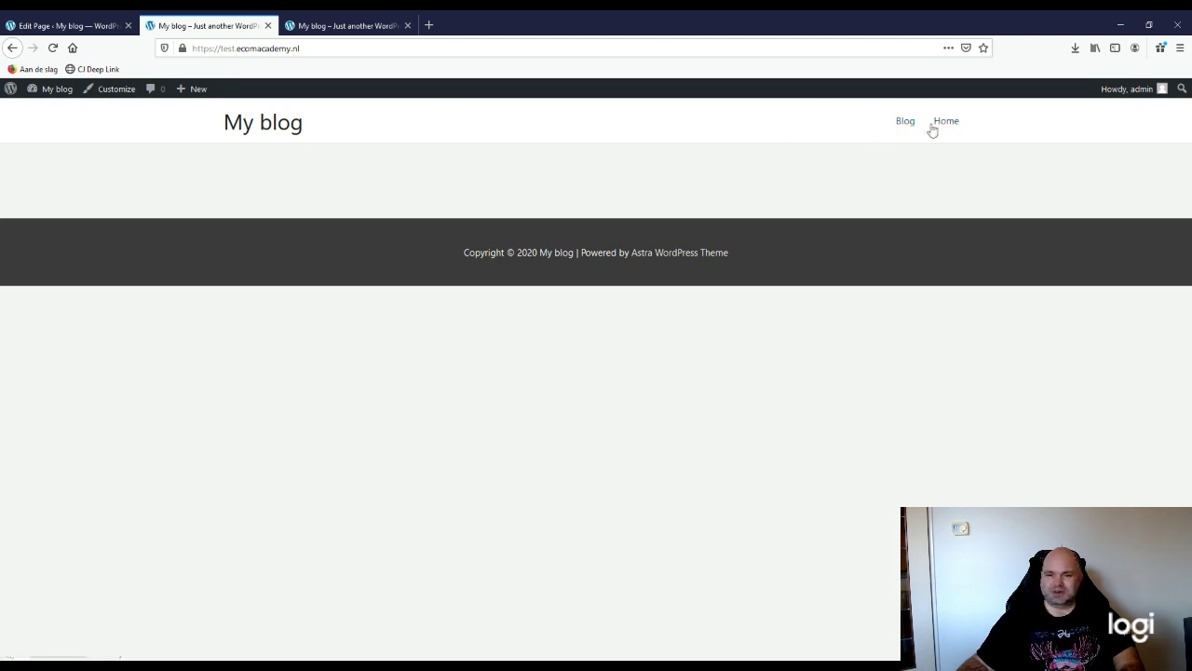
{"action": "left_click", "coordinate": [69, 28]}
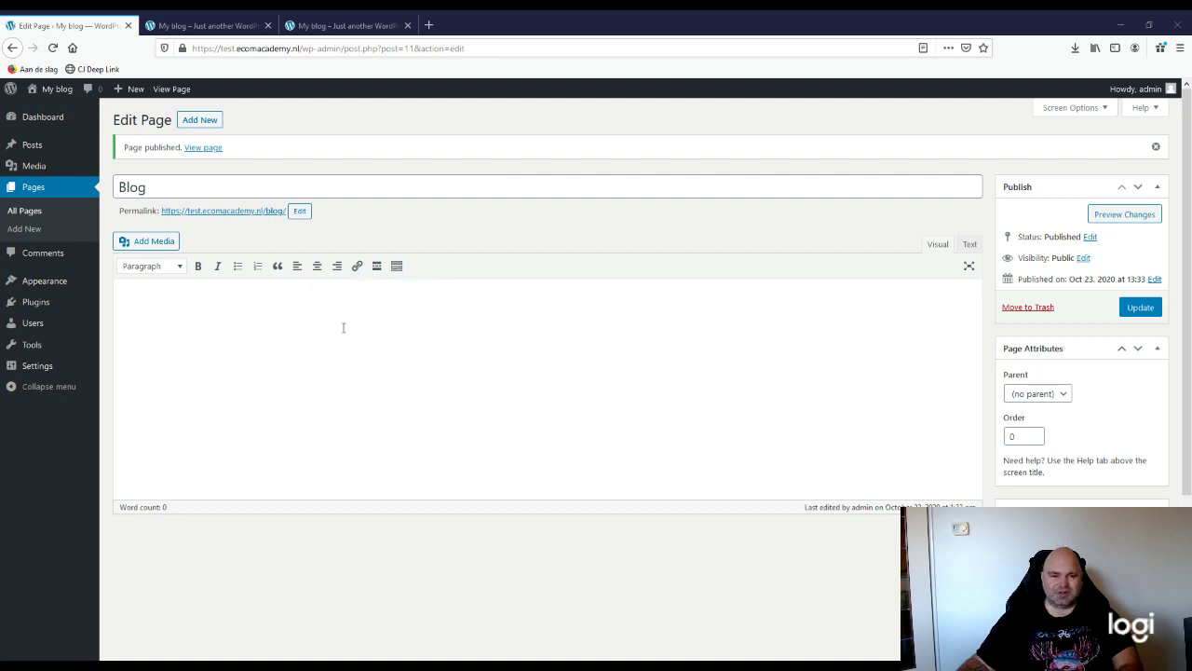
Step: Create a new page titled "Contact us" with empty content and publish it
{"action": "left_click", "coordinate": [332, 354]}
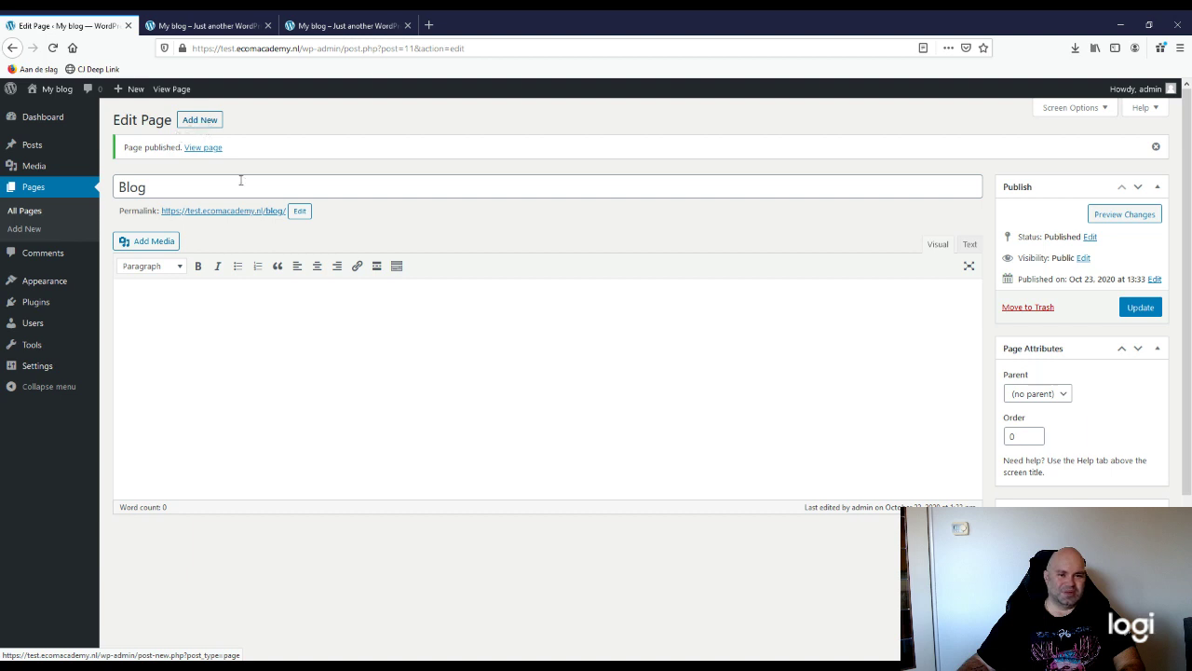
{"action": "left_click", "coordinate": [210, 124]}
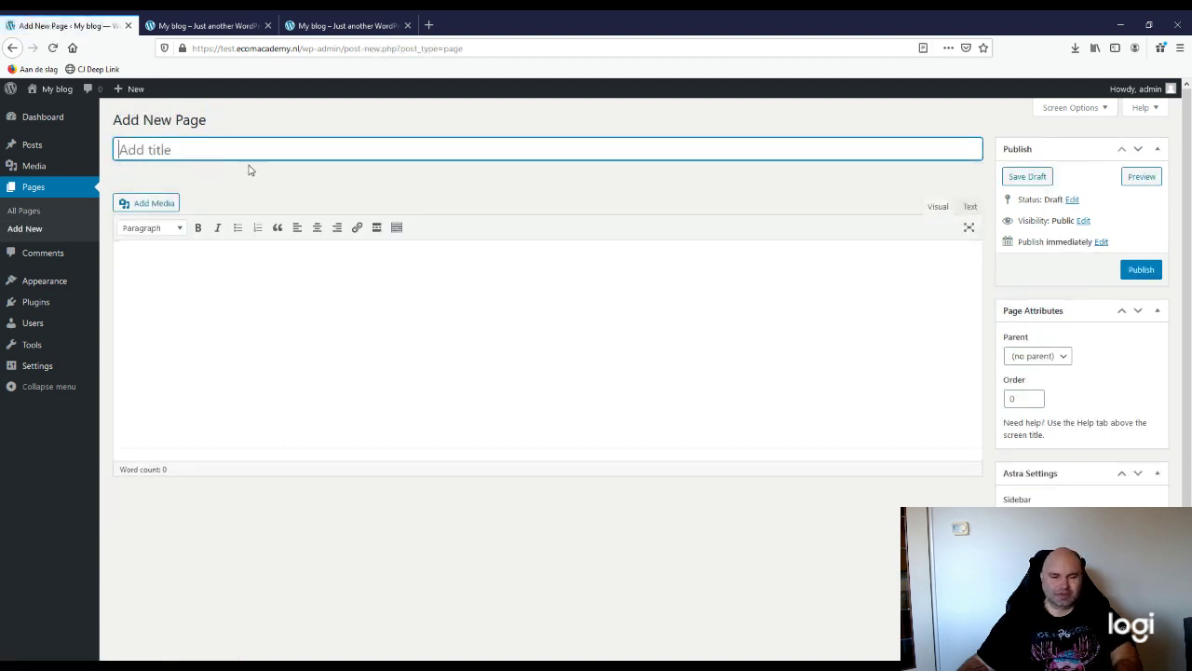
{"action": "type", "text": "Contact us"}
{"action": "left_click", "coordinate": [710, 386]}
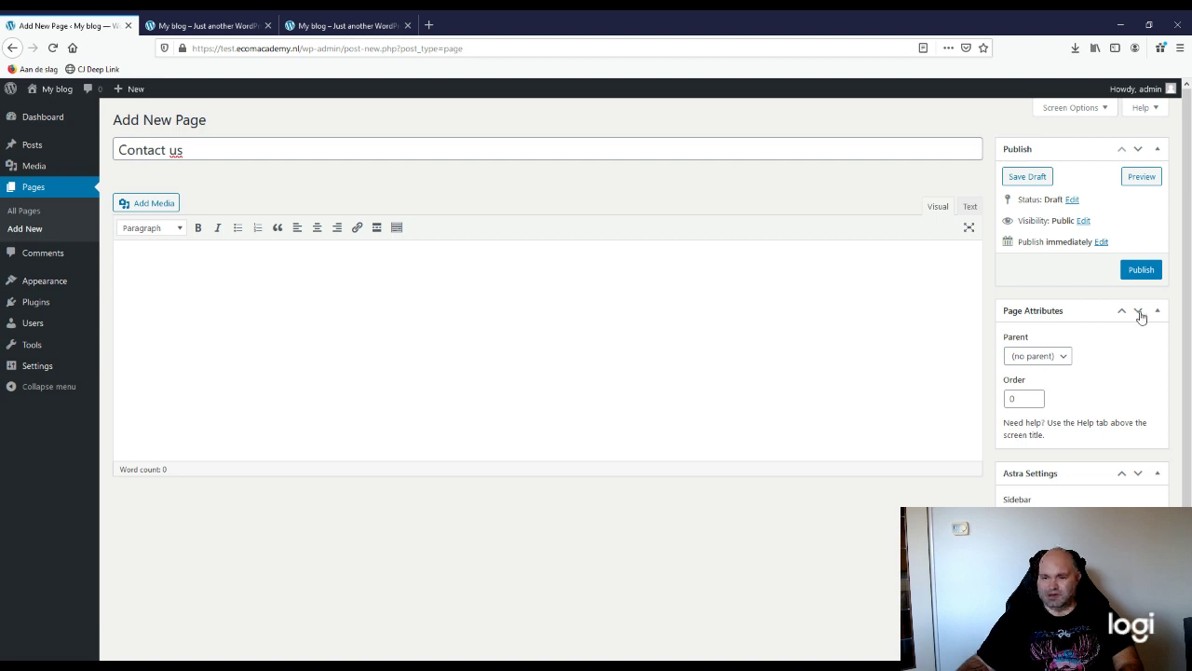
{"action": "left_click", "coordinate": [1140, 271]}
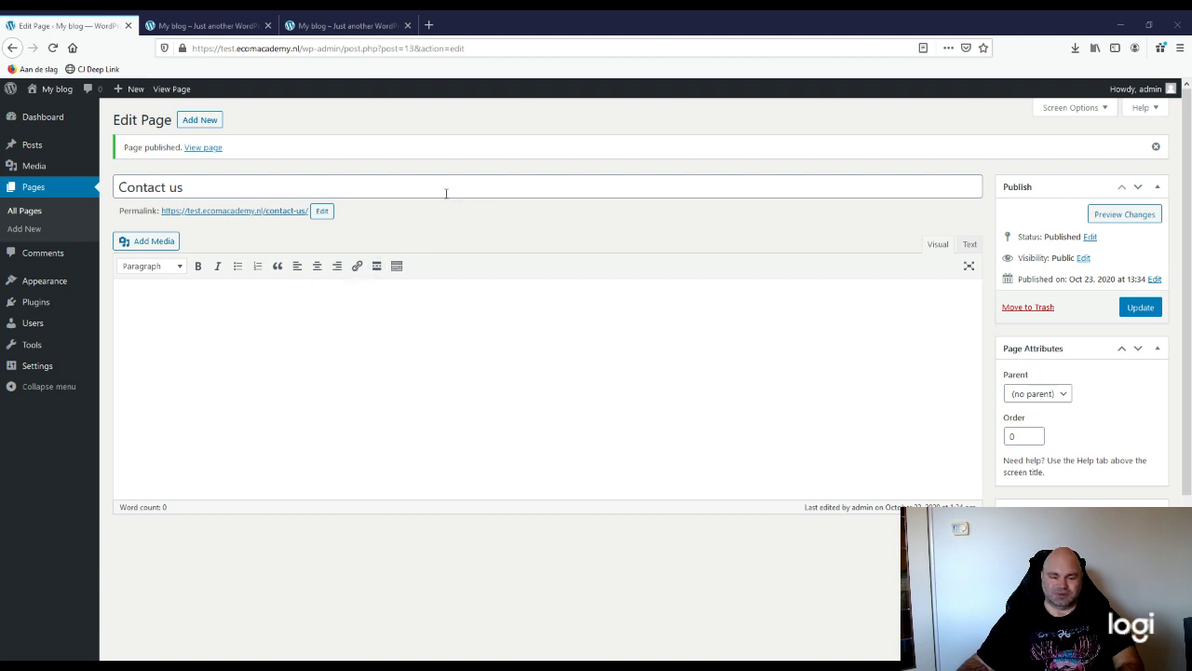
Step: Create a new page titled "Our story" with empty content and publish it
{"action": "left_click", "coordinate": [200, 120]}
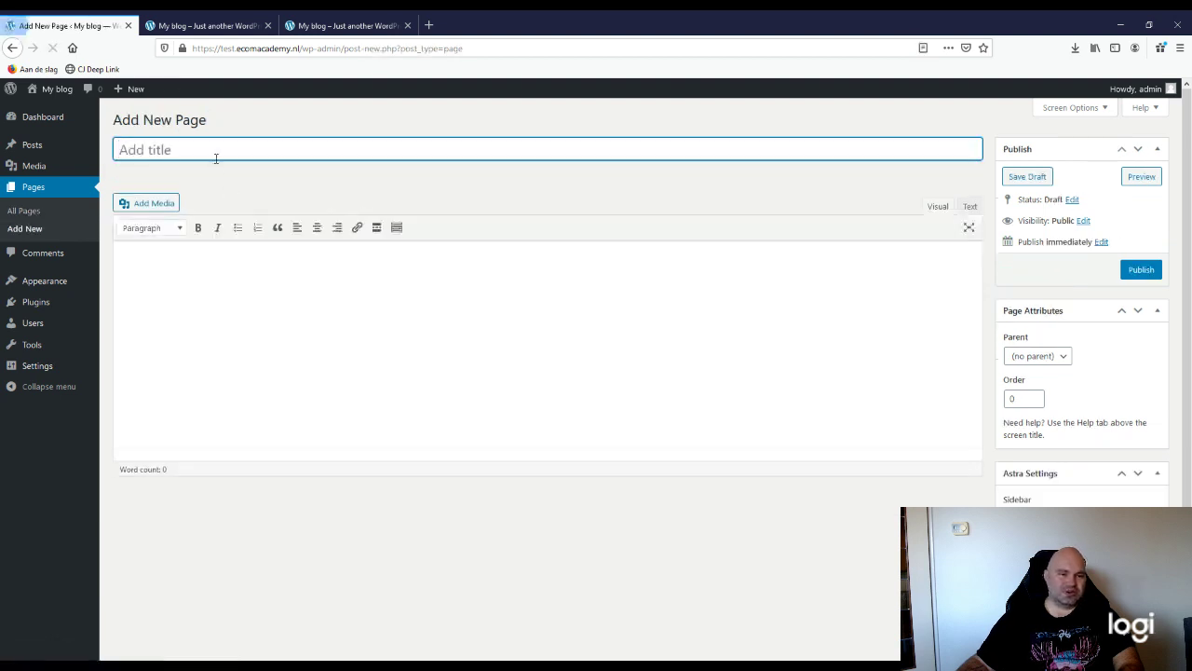
{"action": "type", "text": "Our story"}
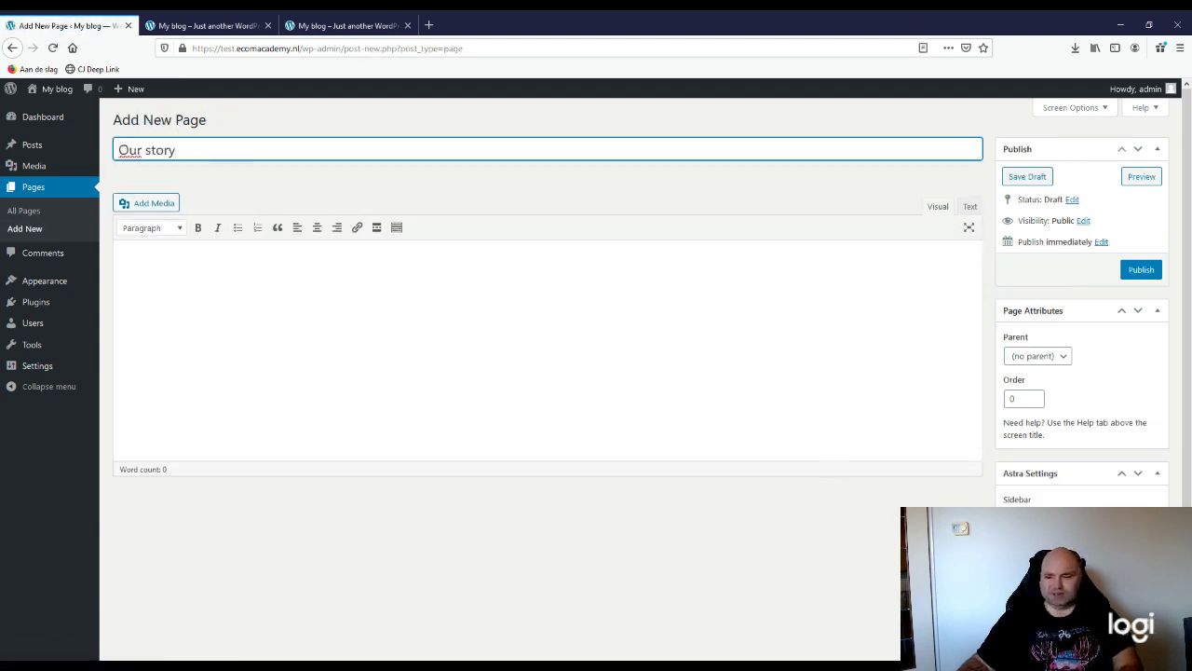
{"action": "key", "text": "Tab"}
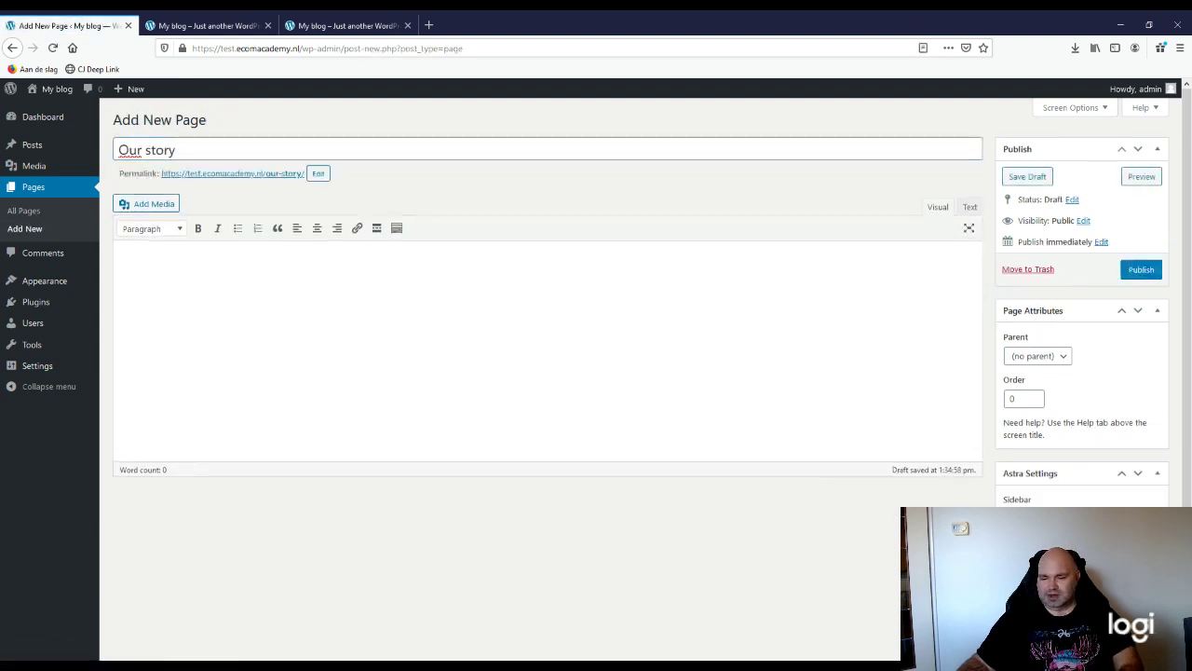
{"action": "left_click", "coordinate": [1136, 271]}
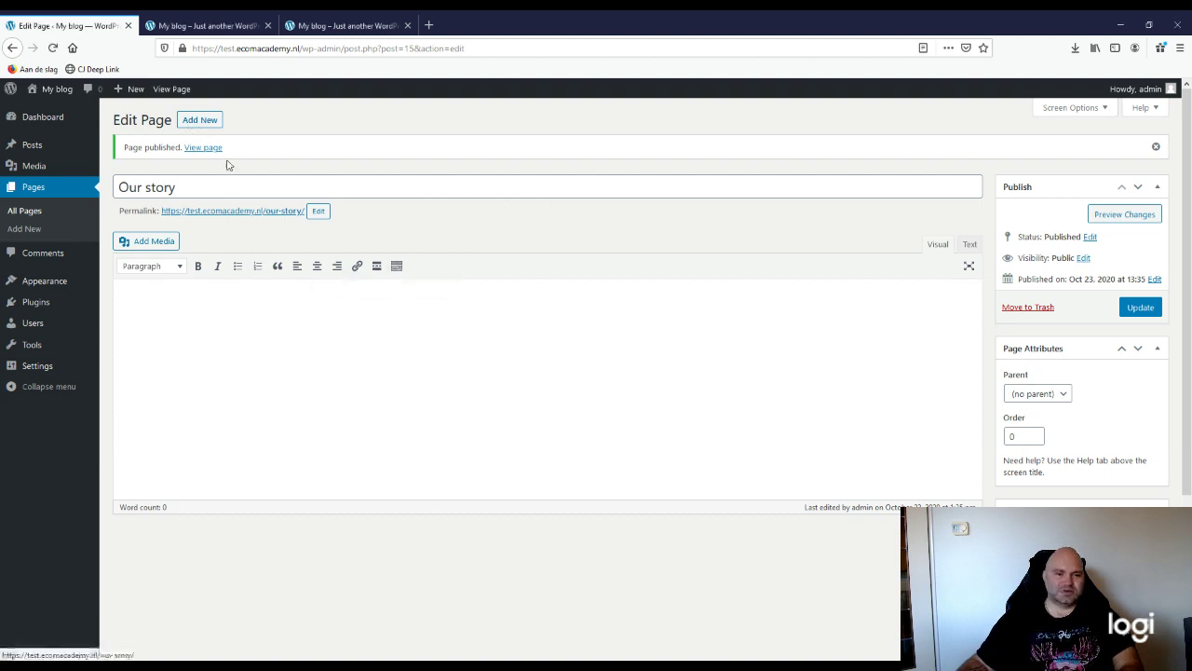
Step: Create a new page titled "Terms and conditions" with empty content and publish it
{"action": "left_click", "coordinate": [202, 122]}
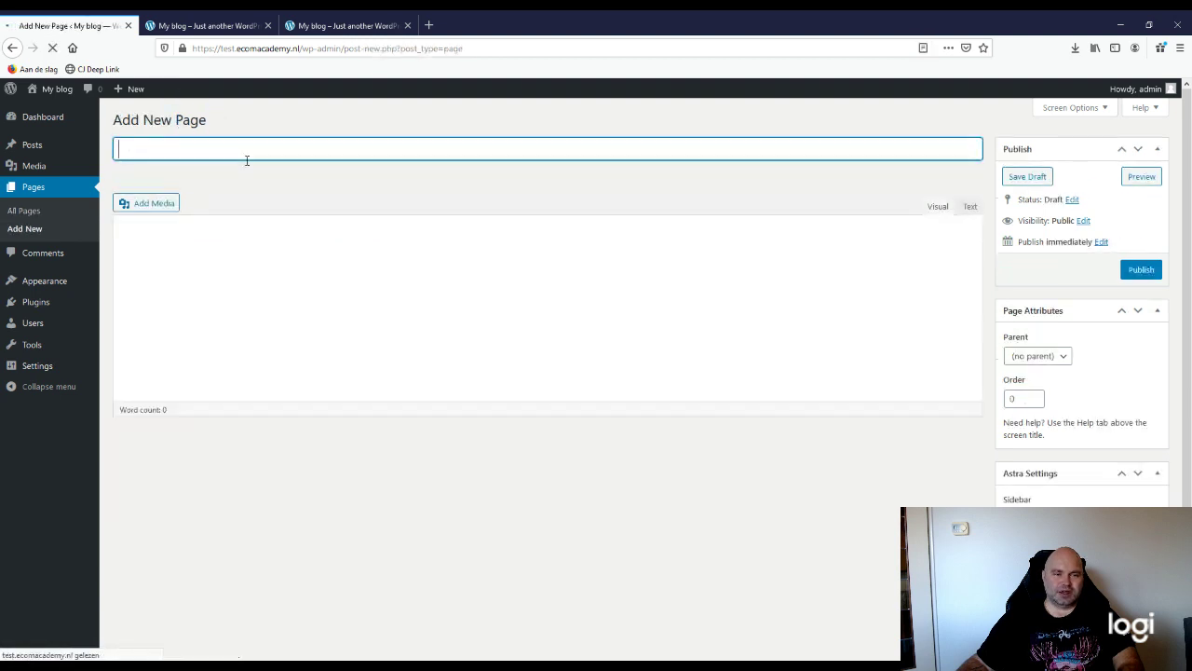
{"action": "type", "text": "Terms and conditions"}
{"action": "left_click", "coordinate": [418, 319]}
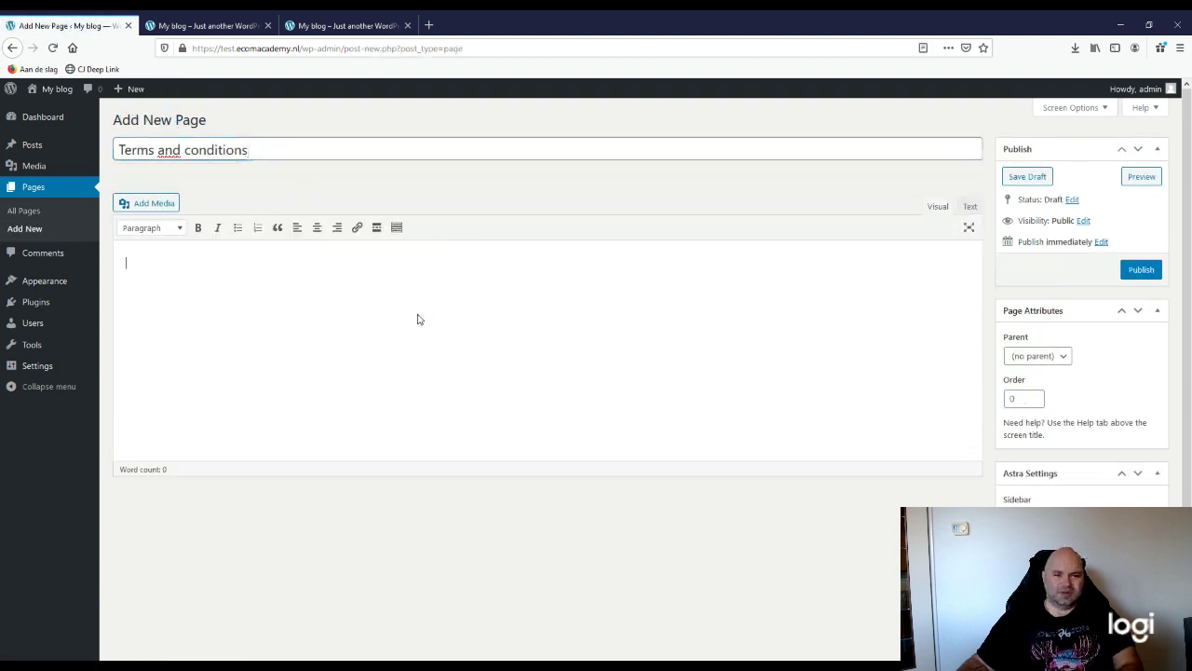
{"action": "left_click", "coordinate": [509, 336]}
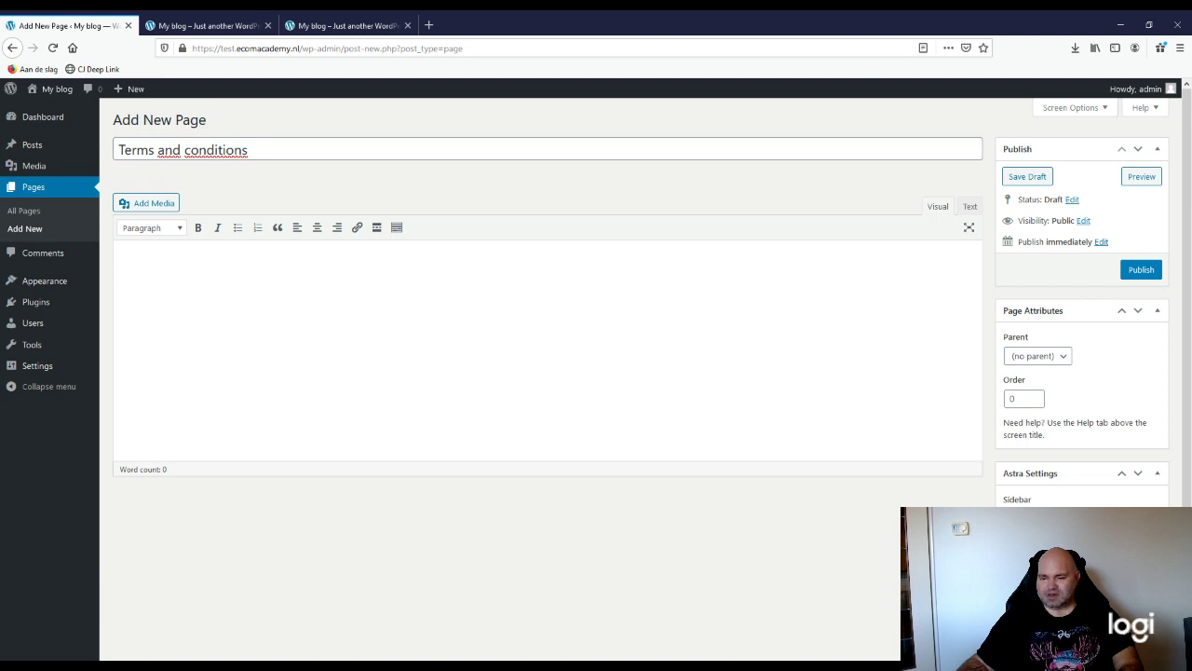
{"action": "left_click", "coordinate": [1145, 270]}
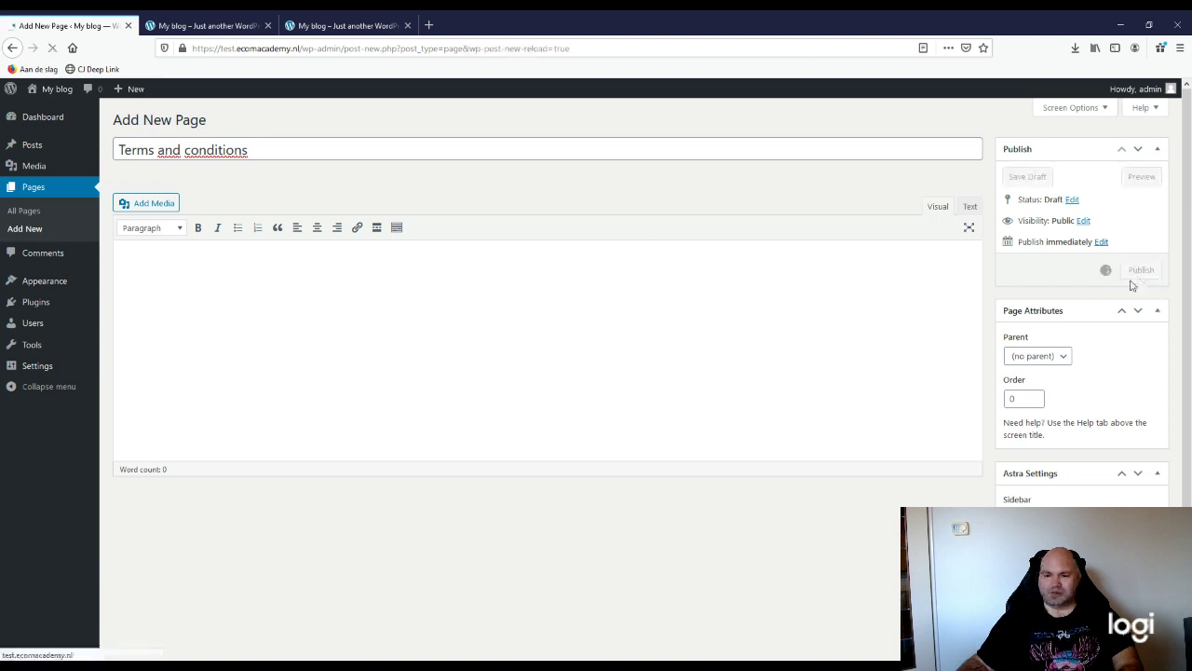
Step: Examine the Blog, Contact us, Home, Our story and Terms and conditions pages through the live site's navigation links
{"action": "left_click", "coordinate": [218, 28]}
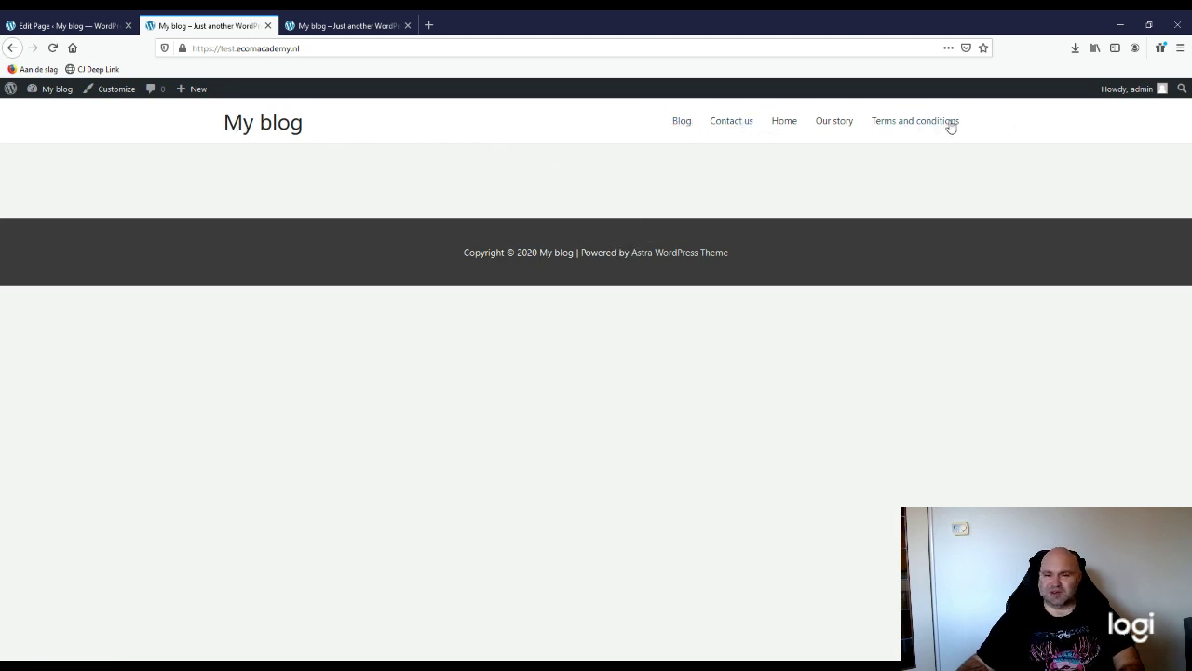
{"action": "left_click", "coordinate": [780, 124]}
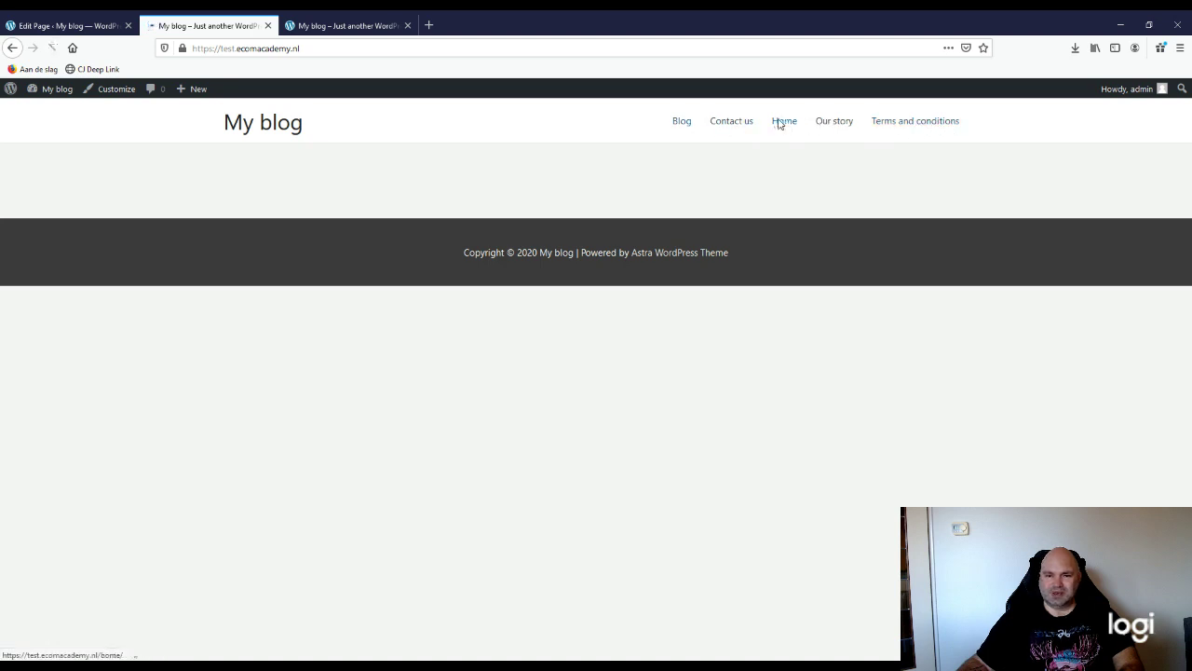
{"action": "left_click", "coordinate": [742, 124]}
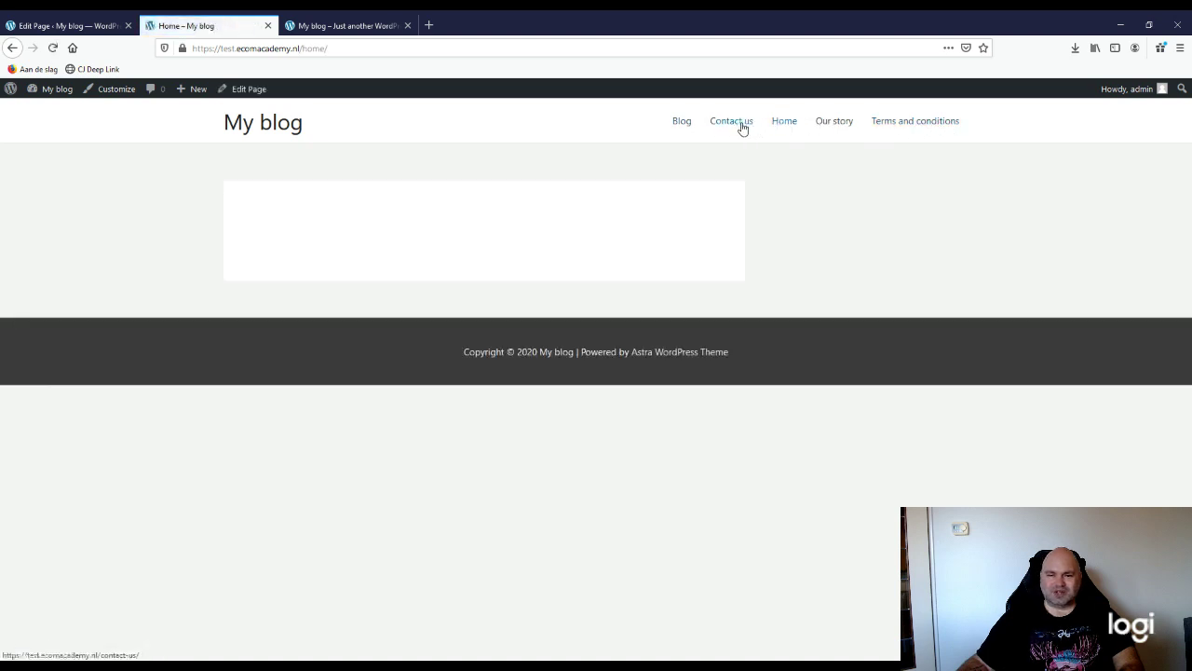
{"action": "left_click", "coordinate": [685, 127]}
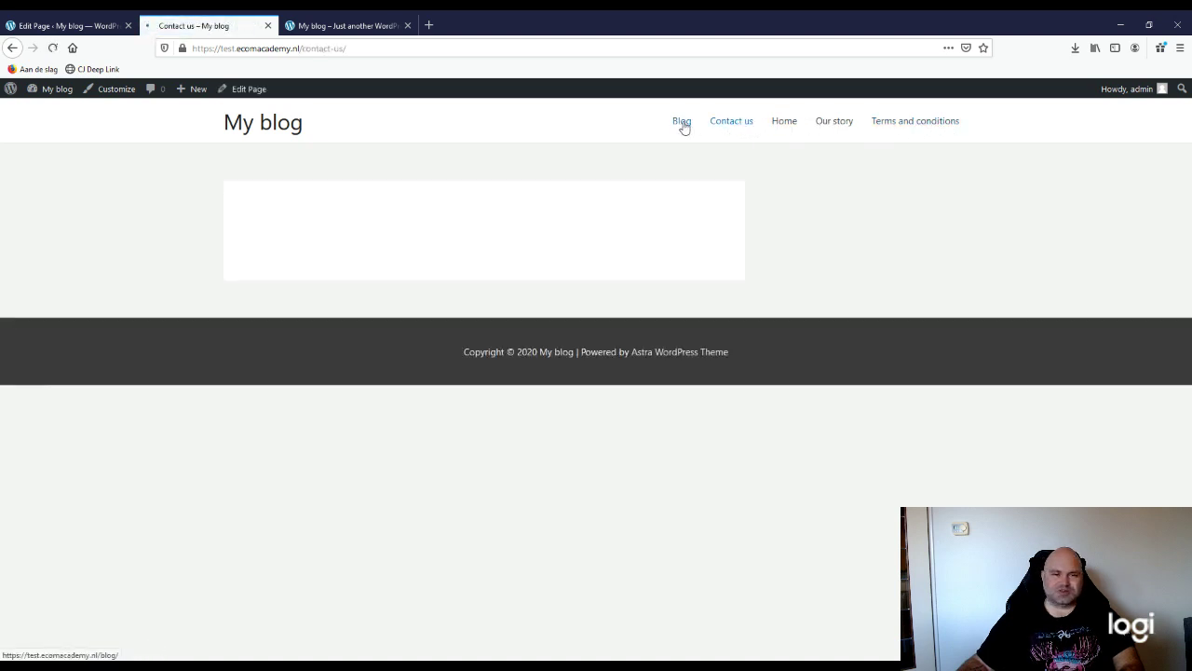
{"action": "left_click", "coordinate": [891, 132]}
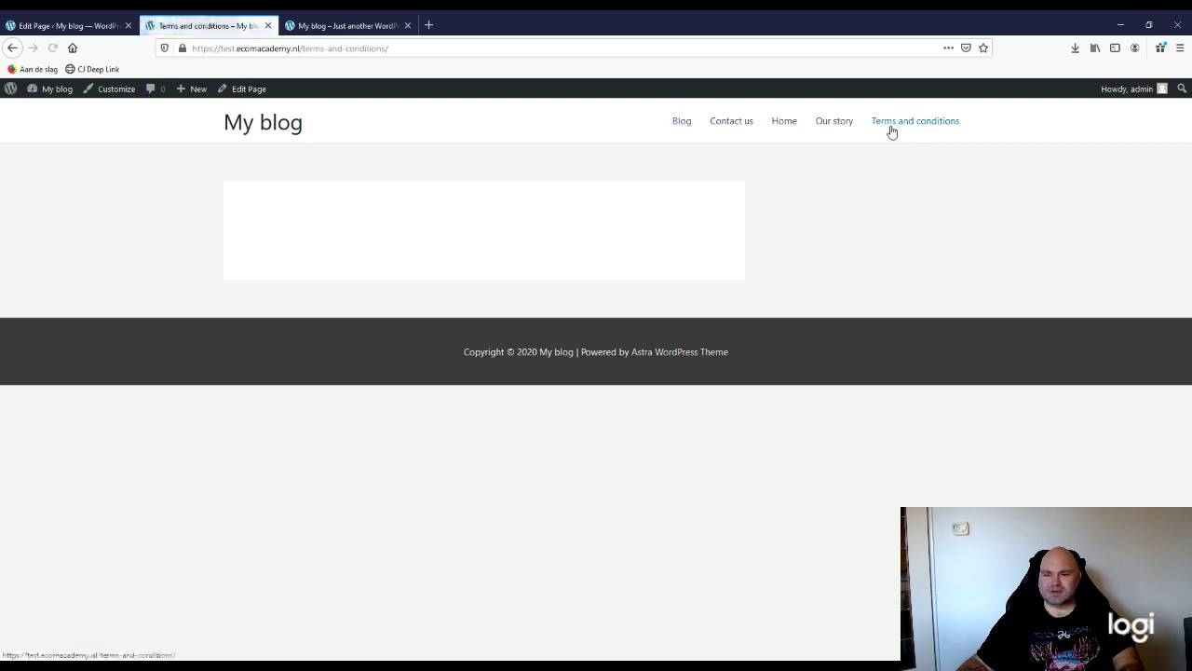
{"action": "left_click", "coordinate": [832, 132]}
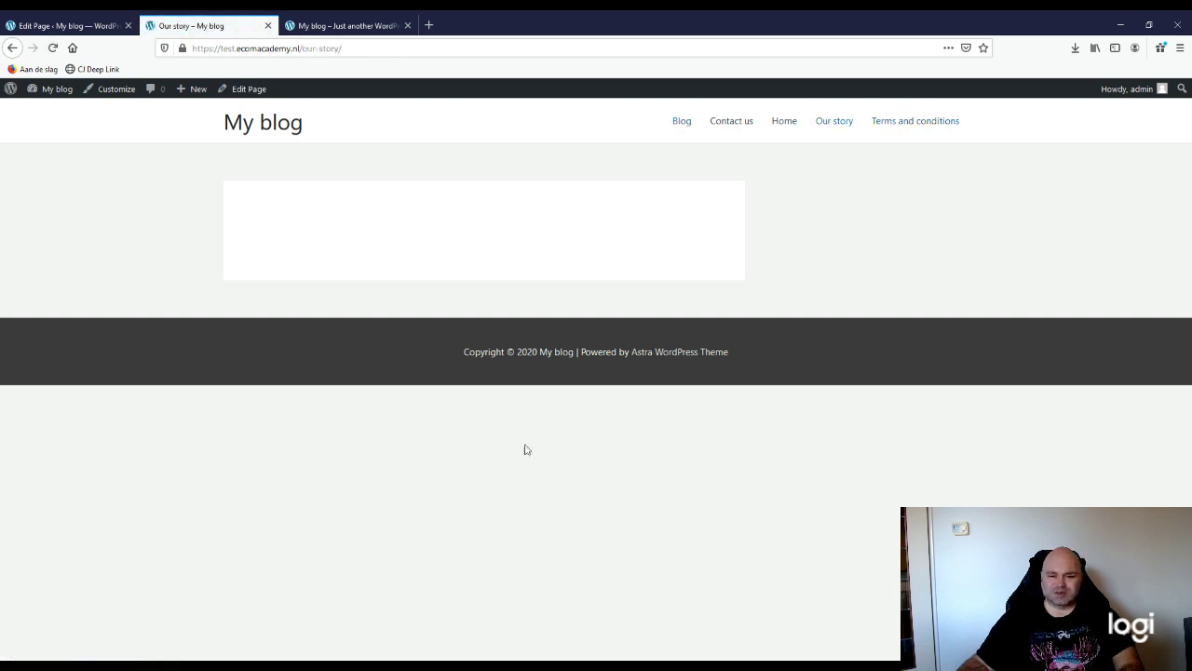
{"action": "left_click", "coordinate": [888, 126]}
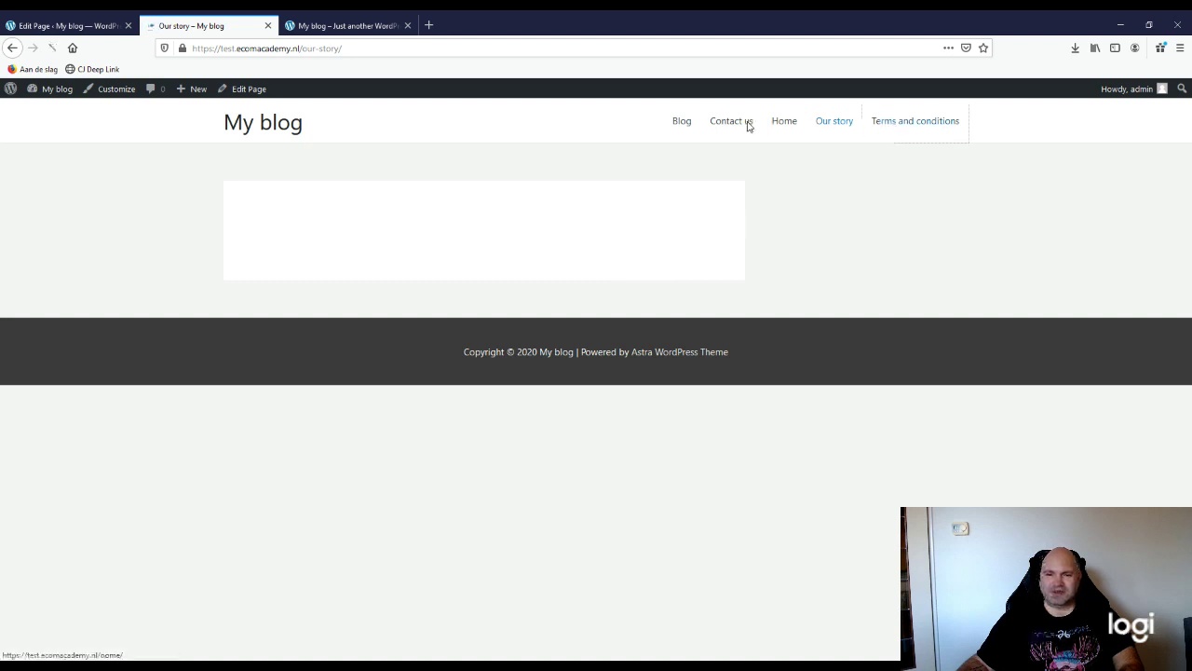
{"action": "left_click", "coordinate": [721, 127]}
{"action": "left_click", "coordinate": [681, 125]}
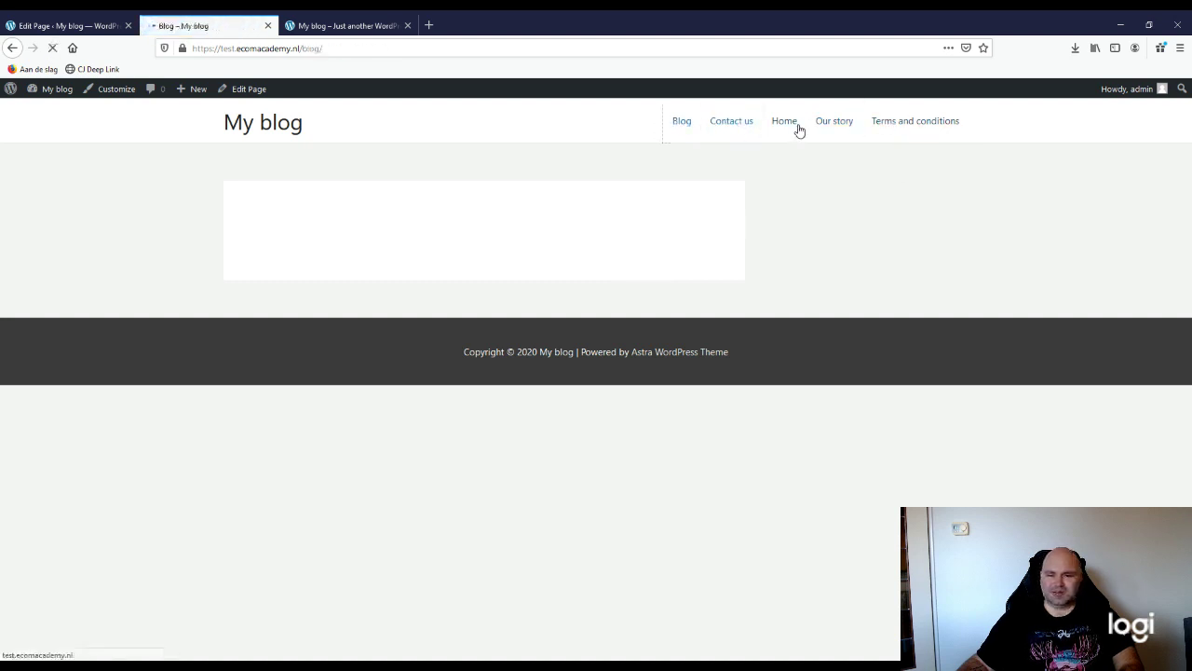
{"action": "left_click", "coordinate": [784, 125]}
{"action": "left_click", "coordinate": [831, 128]}
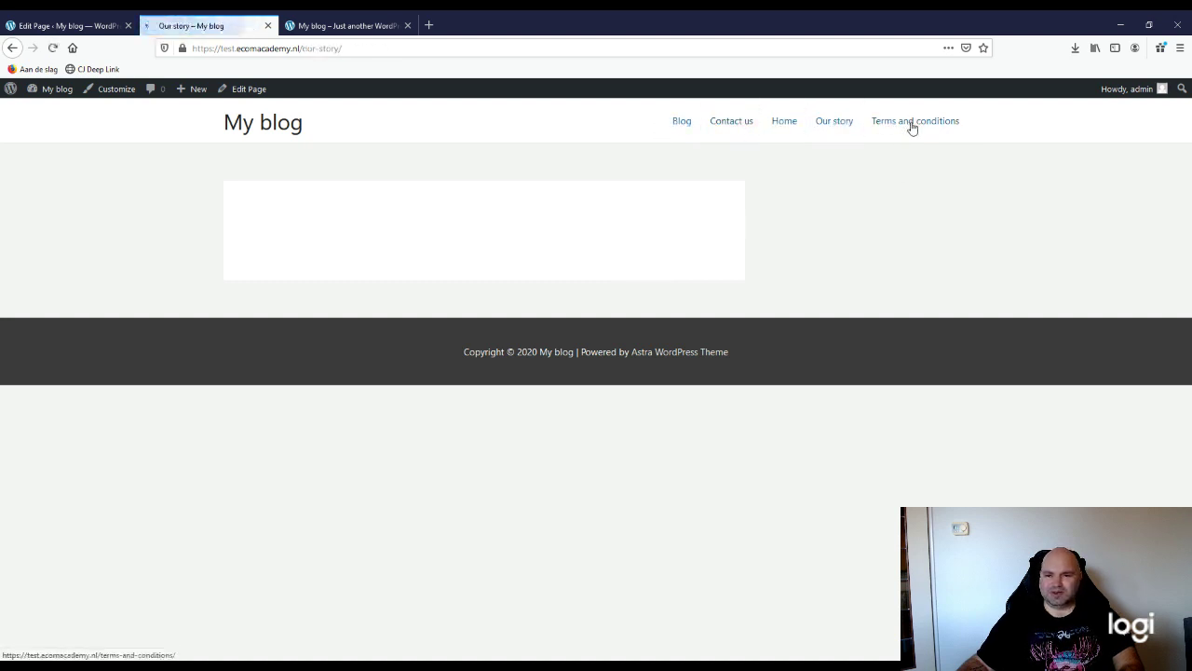
{"action": "left_click", "coordinate": [910, 125]}
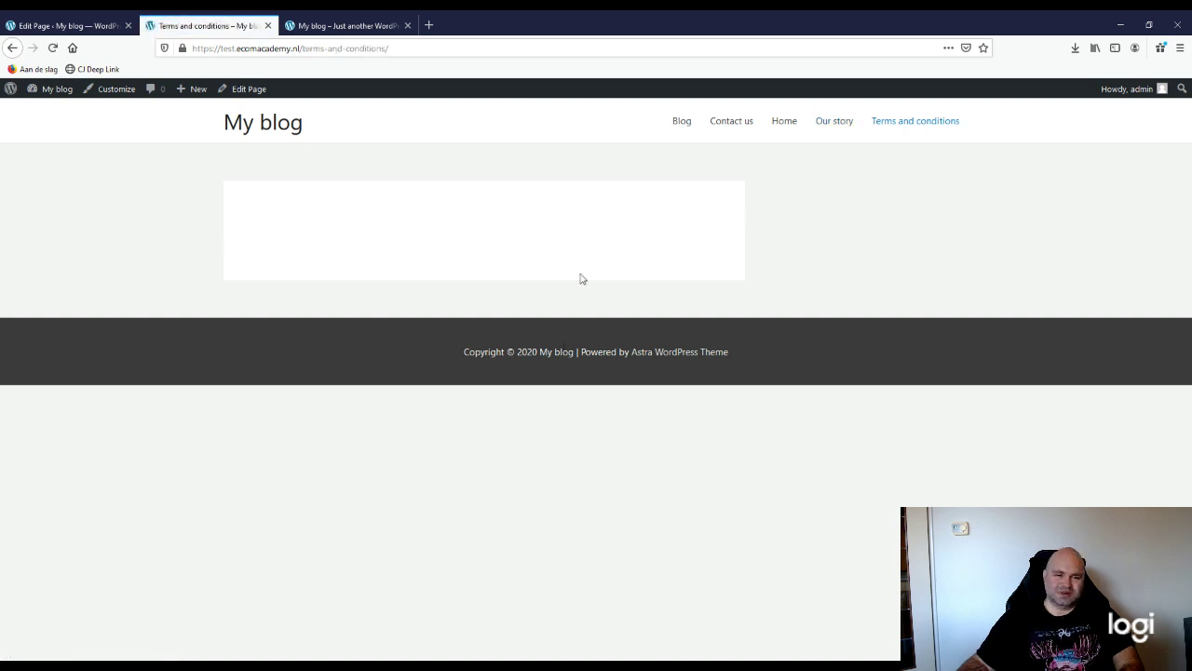